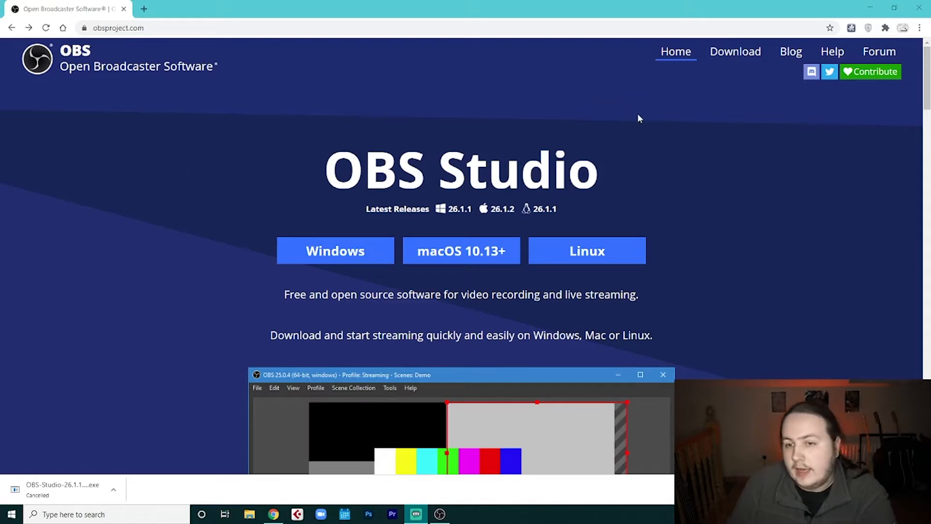
- Start the Windows installer download from the OBS download page and cancel it
left_click(746, 53)
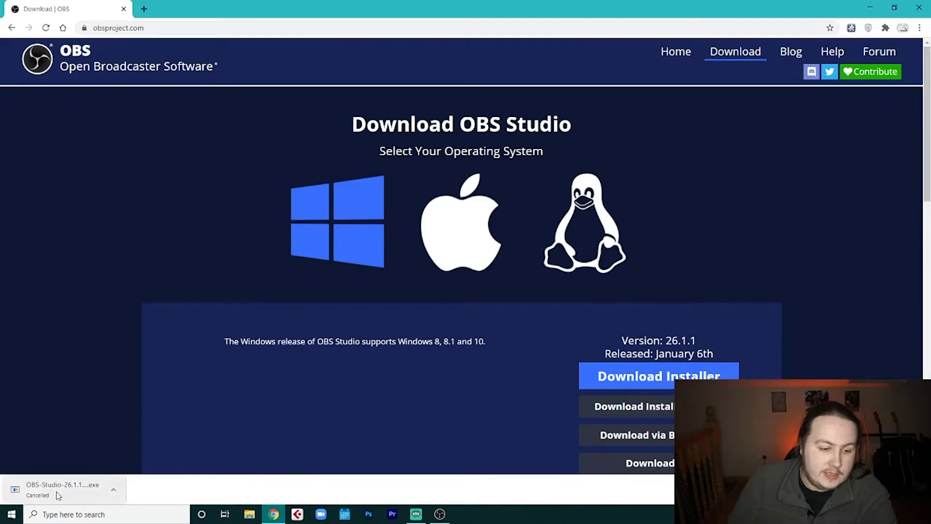
left_click(642, 381)
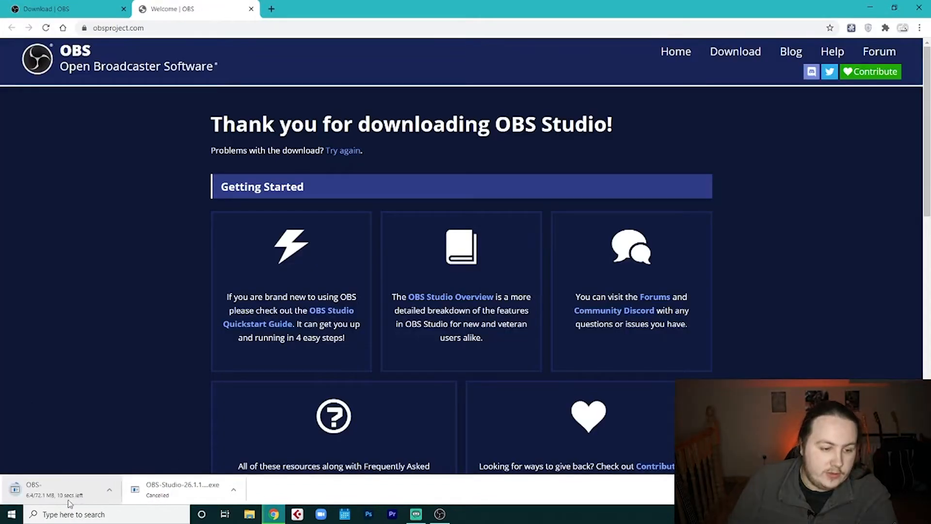
left_click(115, 489)
left_click(134, 469)
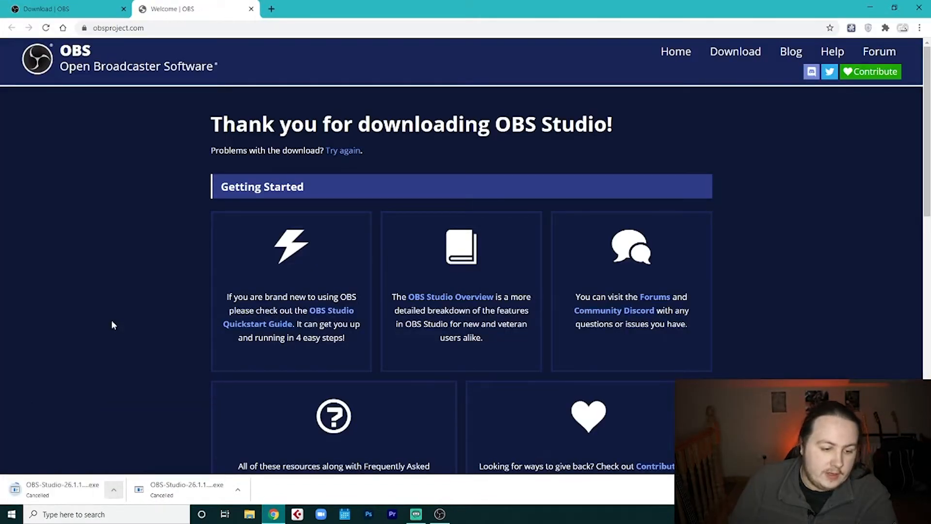
left_click(920, 489)
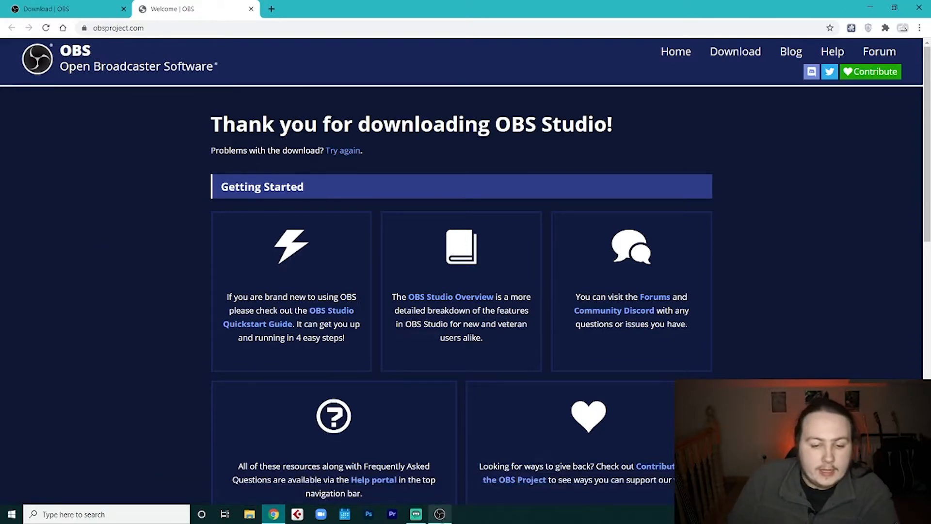
- Switch to OBS Studio and view the available scene transition types
left_click(449, 500)
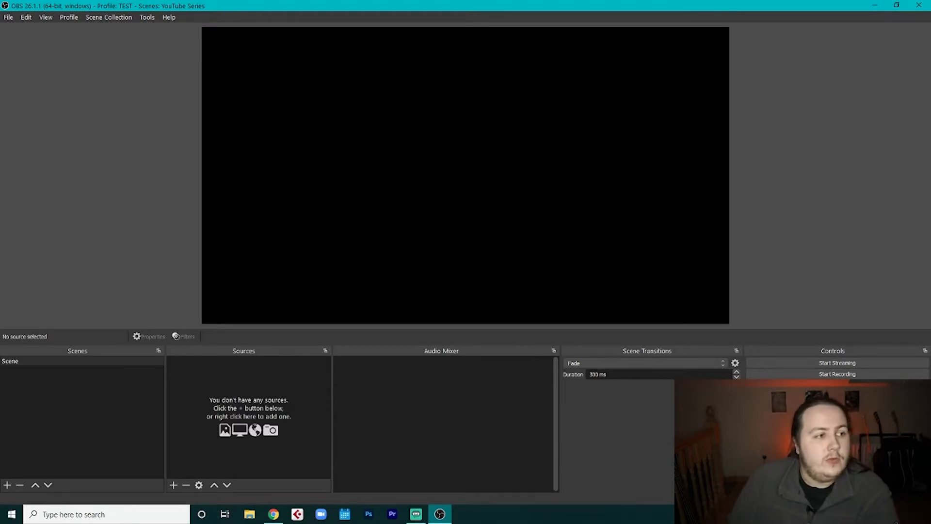
key("alt+Tab")
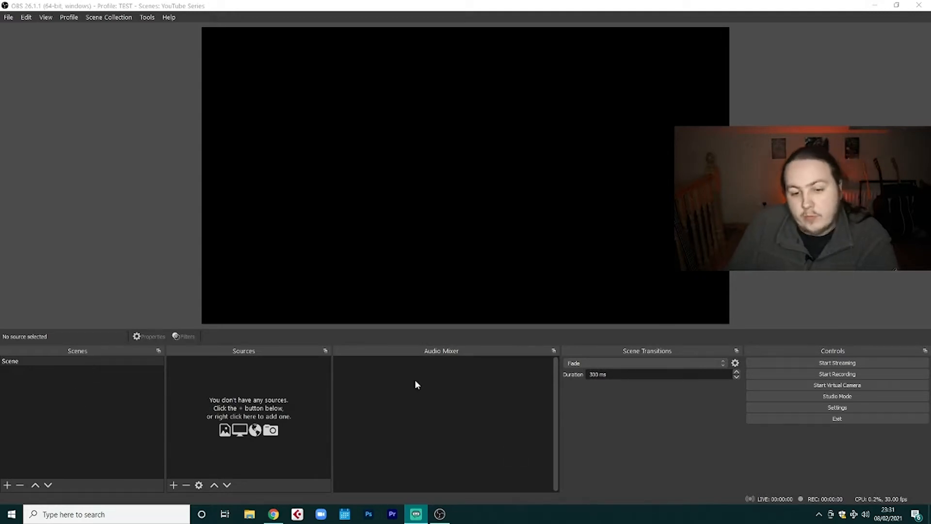
left_click(599, 364)
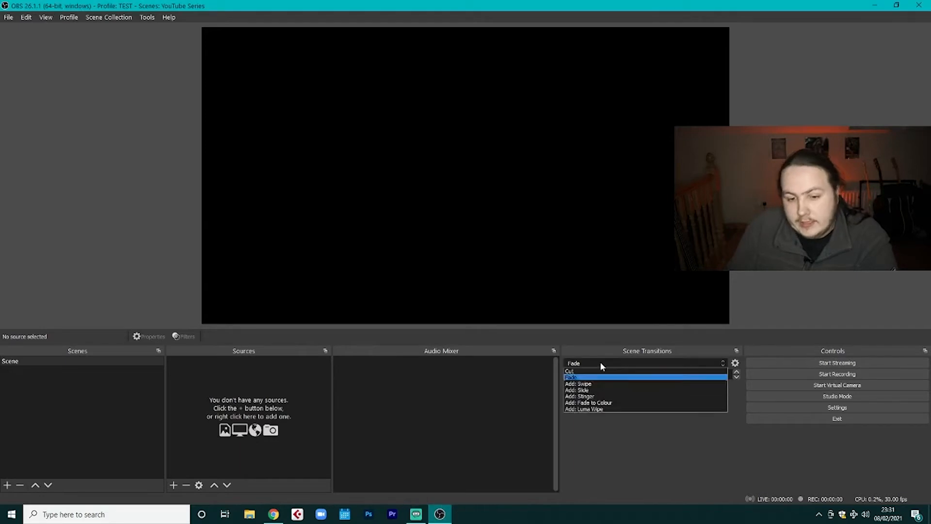
left_click(610, 444)
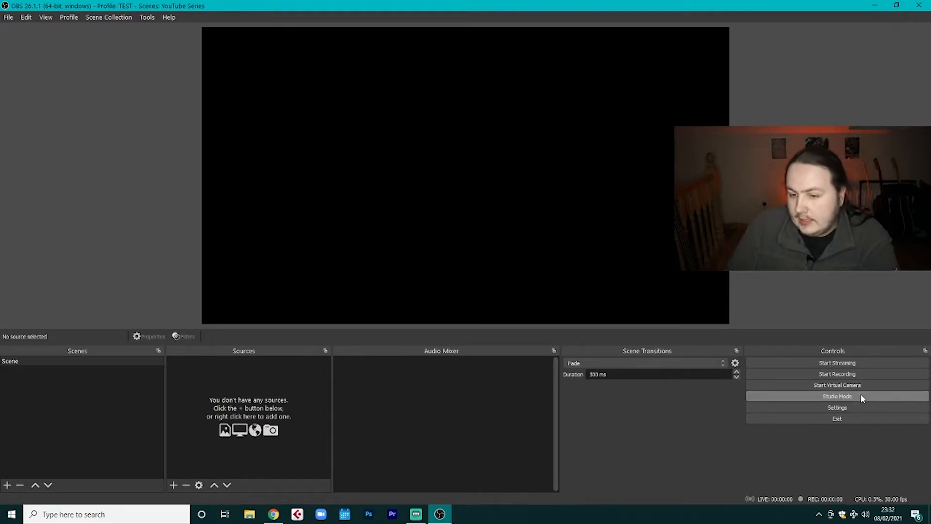
- Preview the Studio Mode layout, leave it, and view the General settings
left_click(848, 397)
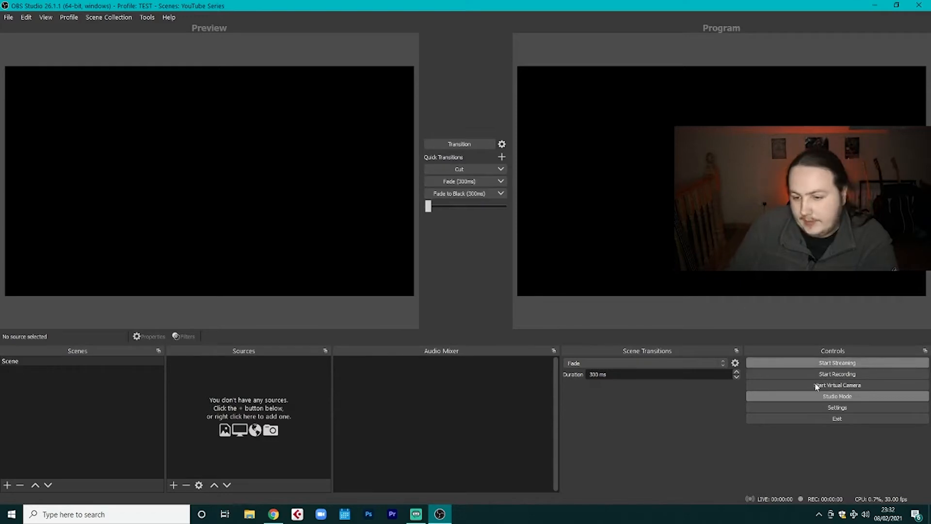
left_click(843, 397)
left_click(842, 409)
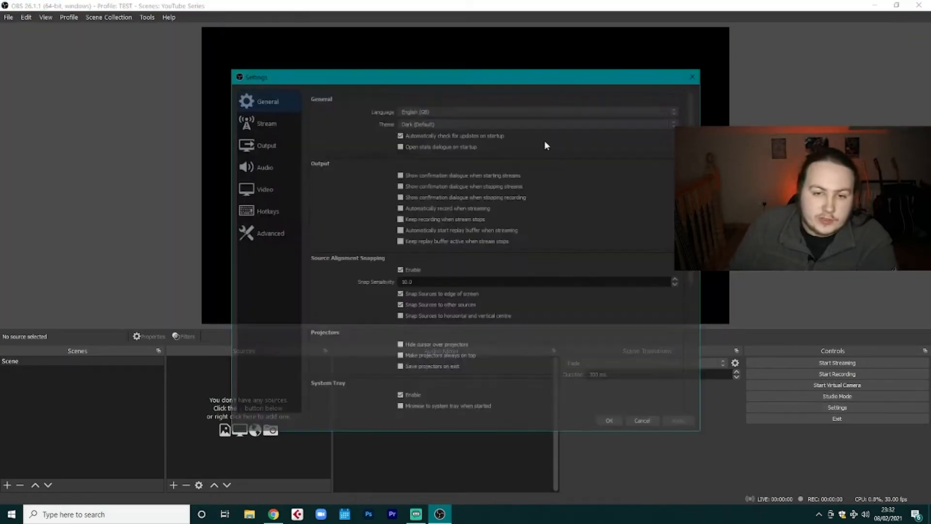
left_click(694, 76)
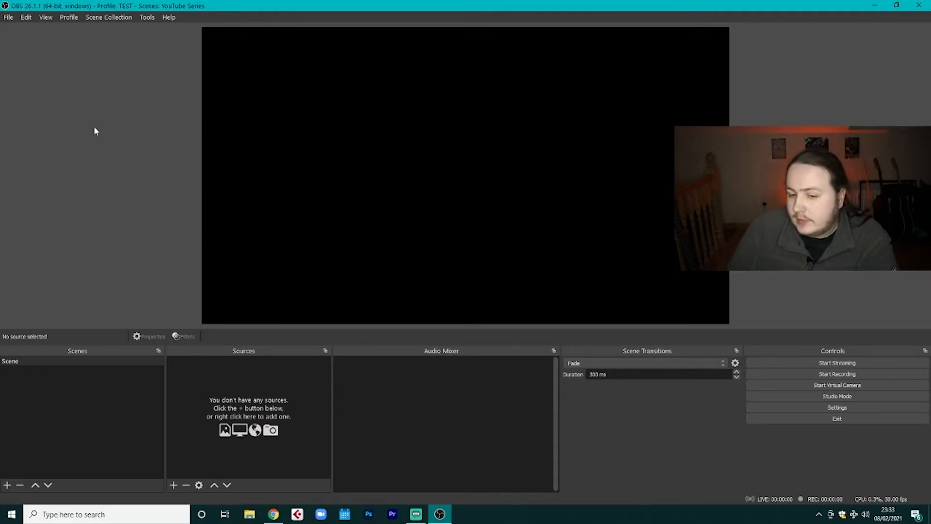
- Rename the existing scene to "Main Camera"
right_click(19, 360)
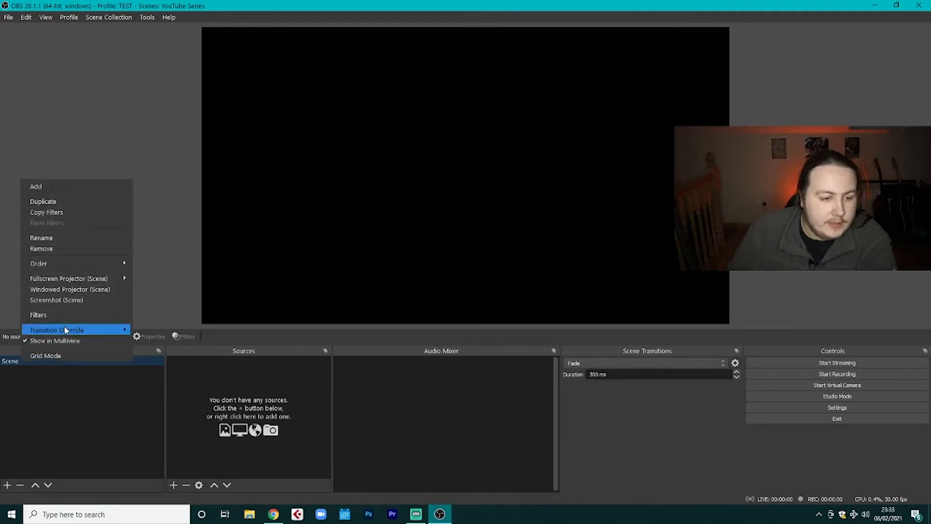
left_click(58, 243)
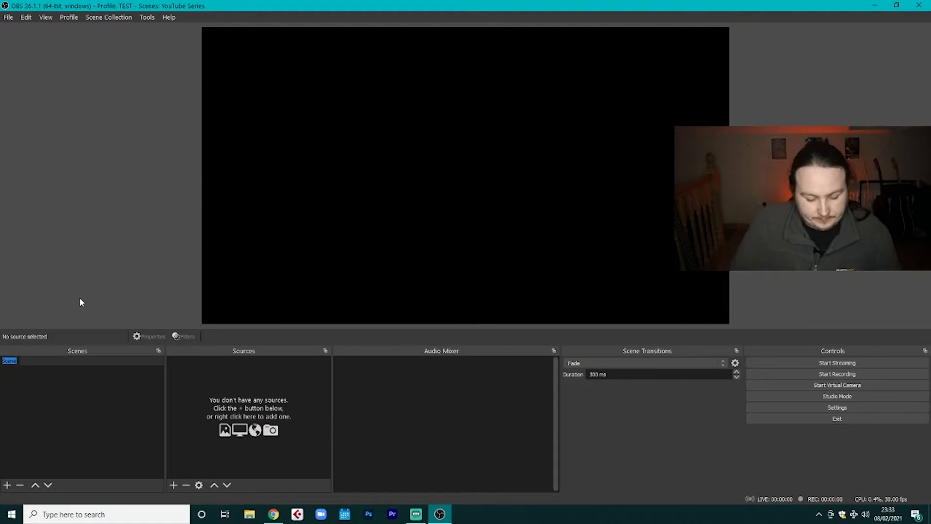
type("Main Camera")
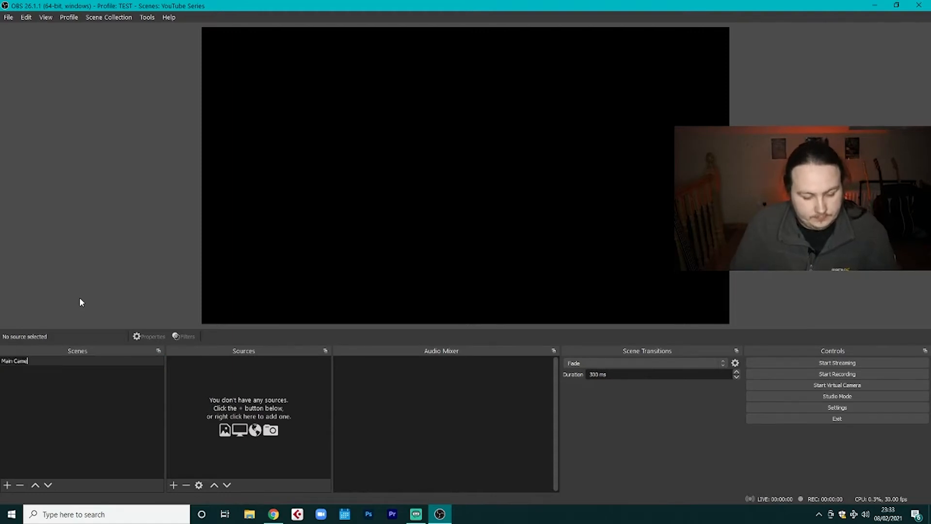
key("Return")
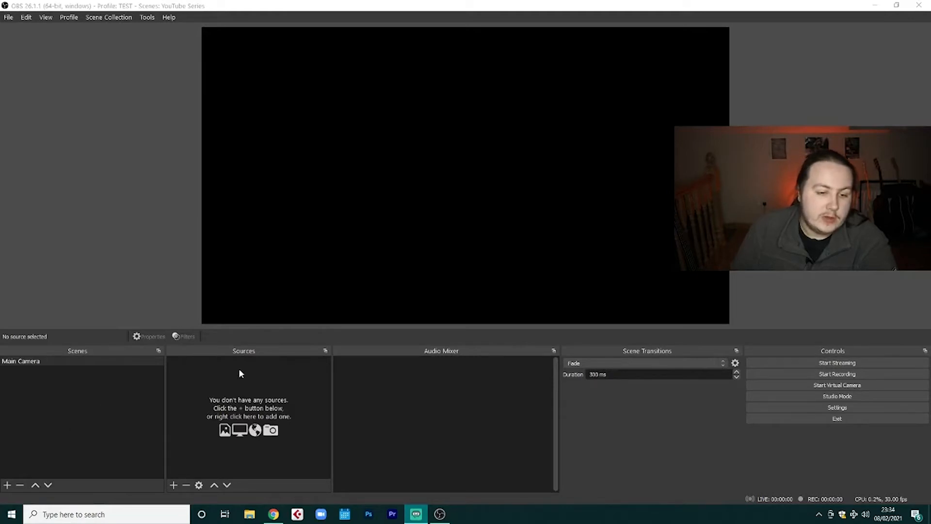
- Add a new Video Capture Device source named "Camera" to the Main Camera scene
left_click(173, 486)
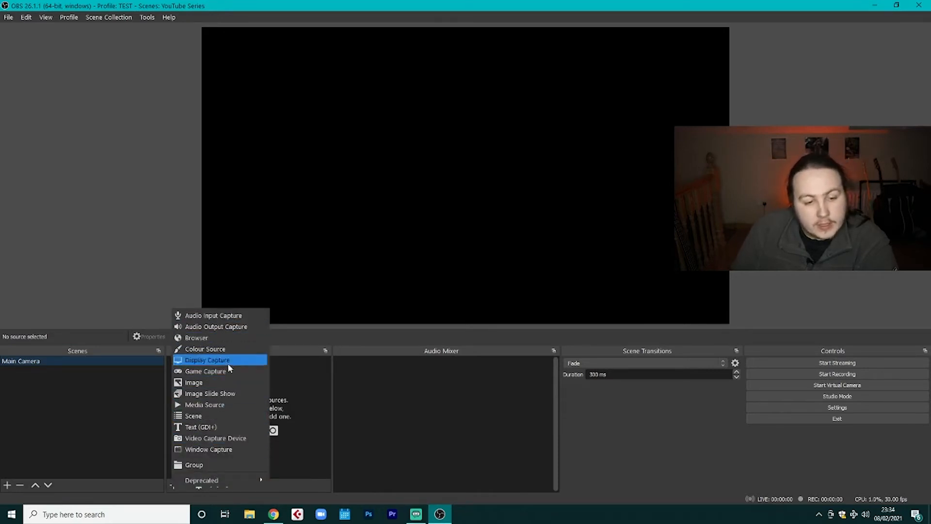
left_click(205, 438)
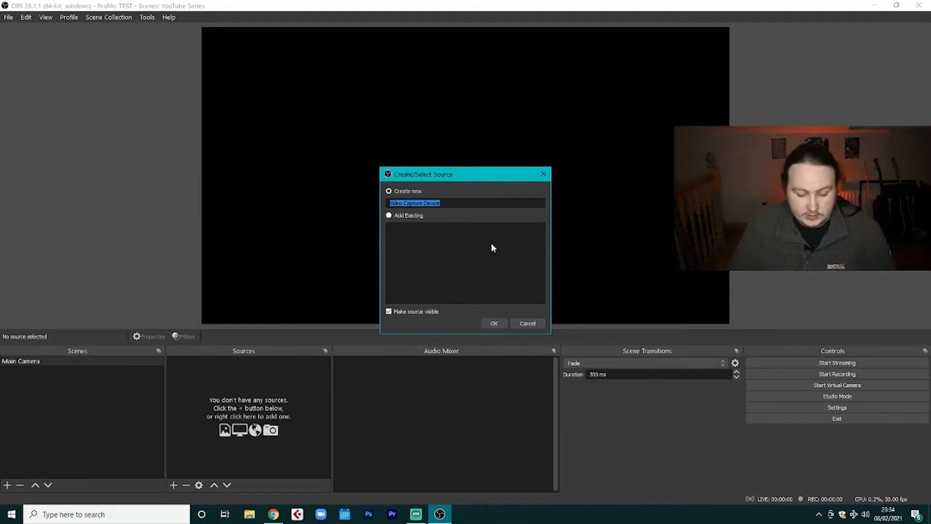
type("Camera")
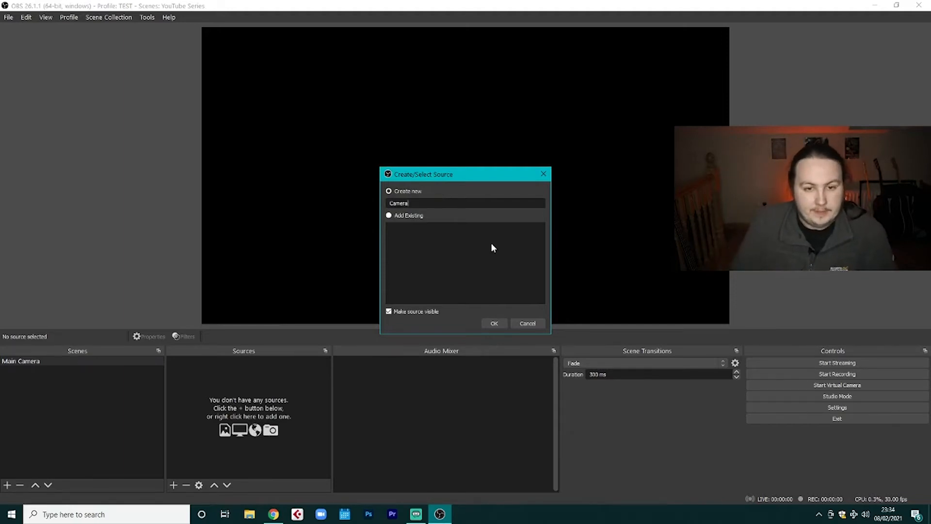
left_click(494, 324)
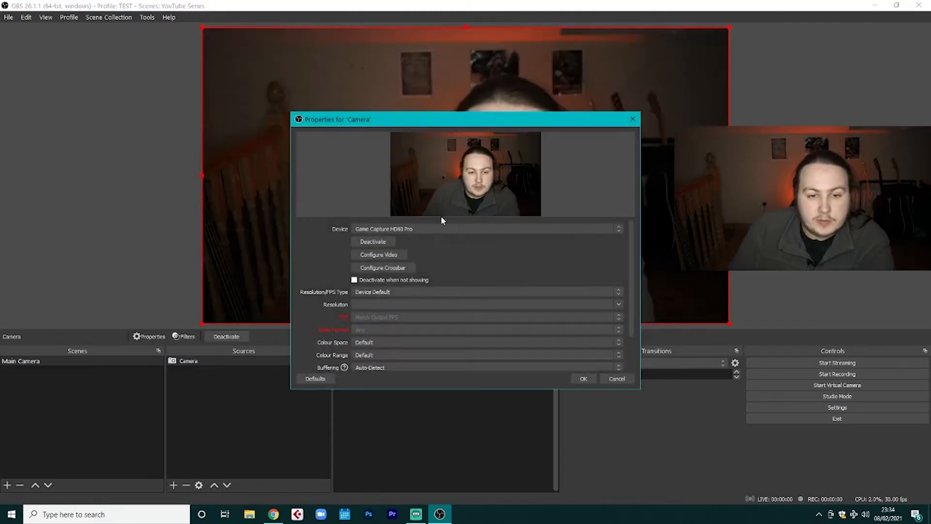
- Set the Camera source's device to Logitech HD Webcam C615
left_click_drag(429, 121, 426, 181)
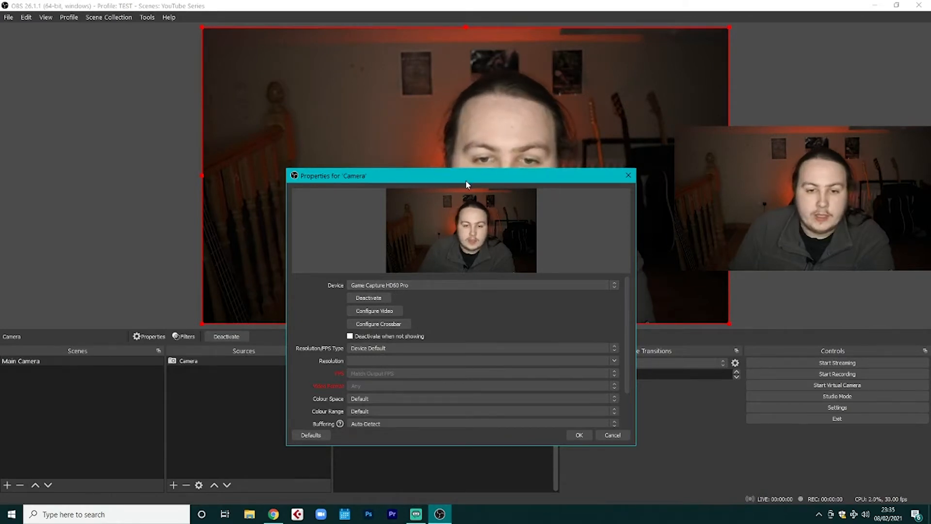
left_click_drag(466, 179, 447, 164)
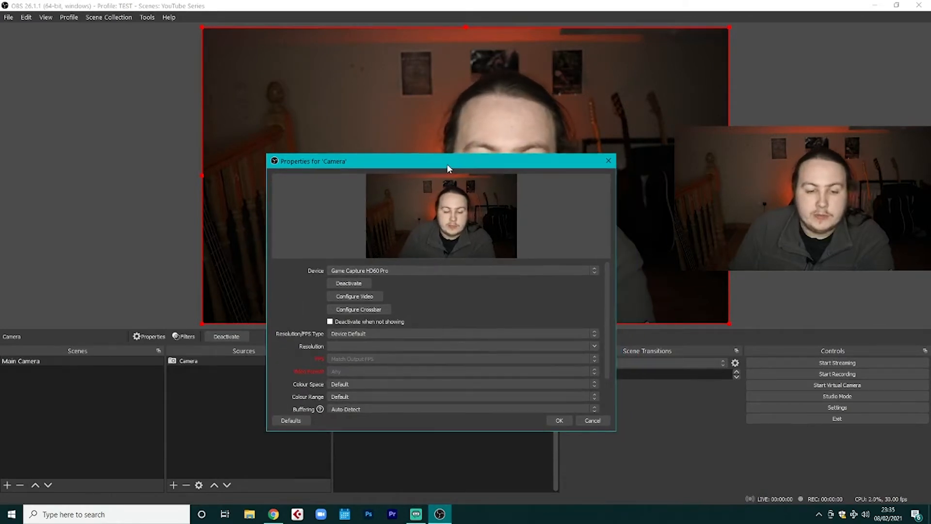
left_click(407, 270)
left_click(390, 285)
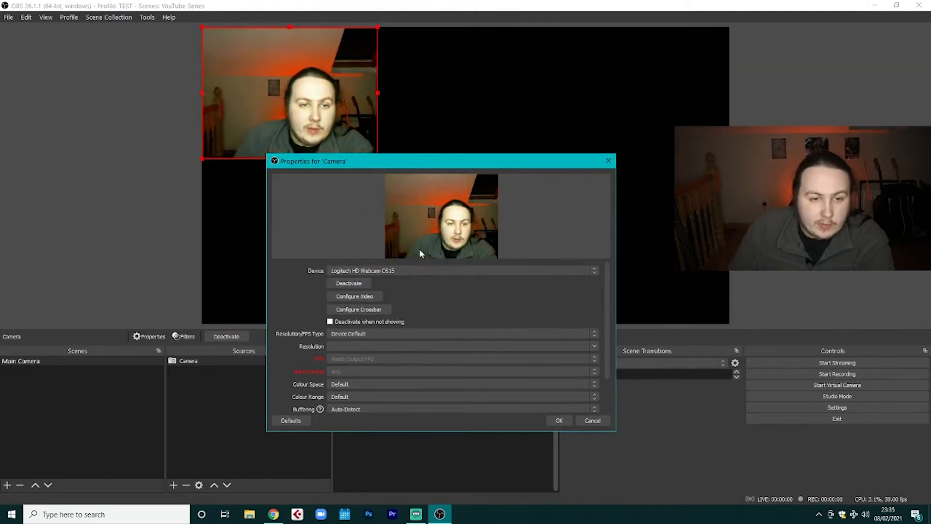
left_click(406, 270)
left_click(323, 285)
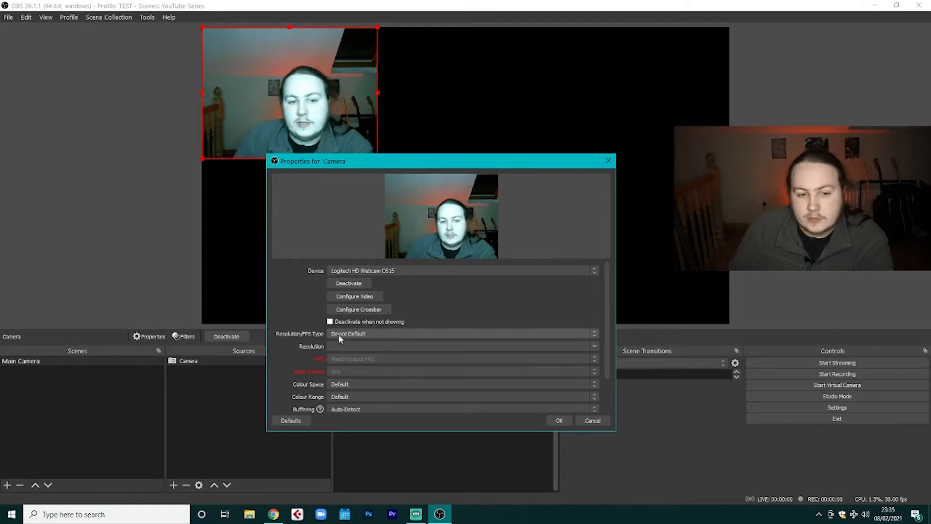
- Set the Camera source's Resolution/FPS Type to Custom and its resolution to 1920x1080
left_click(368, 333)
left_click(376, 343)
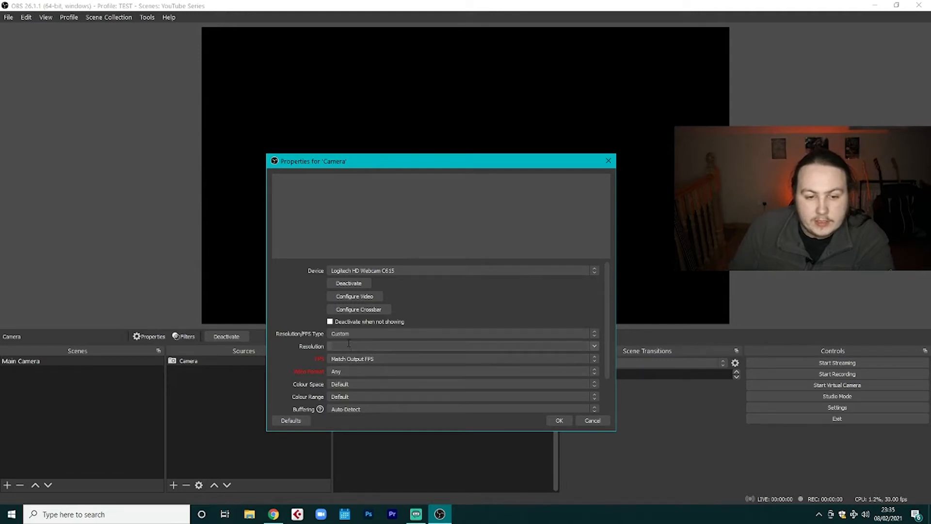
left_click(593, 346)
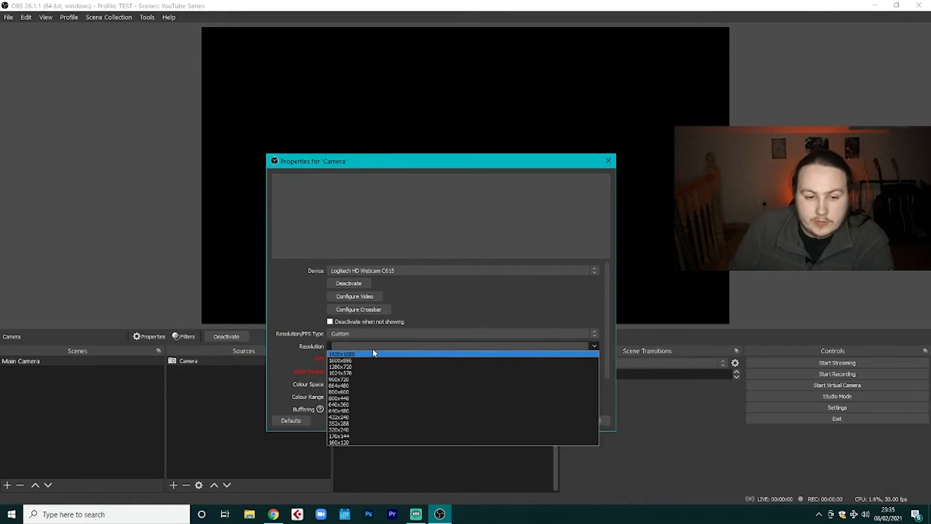
left_click(374, 353)
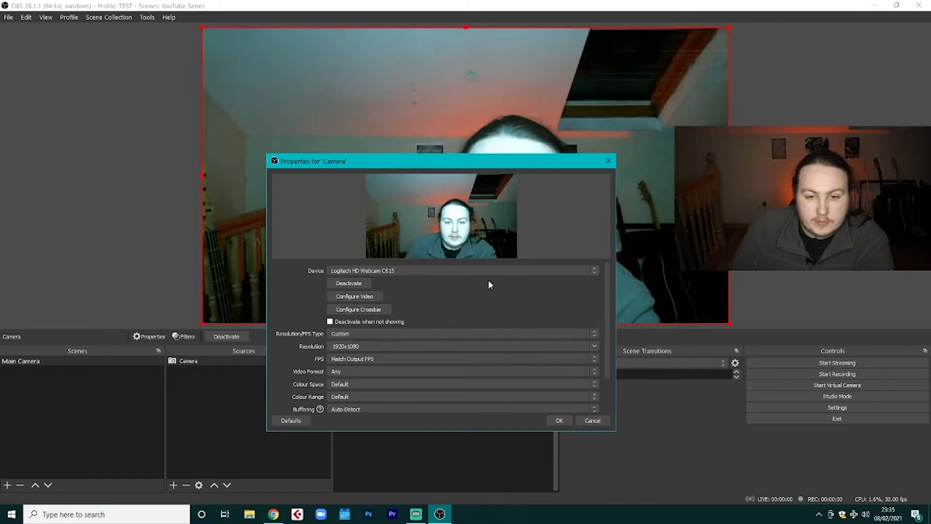
- Set the Camera source's device to Game Capture HD60 Pro and accept its properties
left_click_drag(478, 162, 440, 114)
left_click(335, 223)
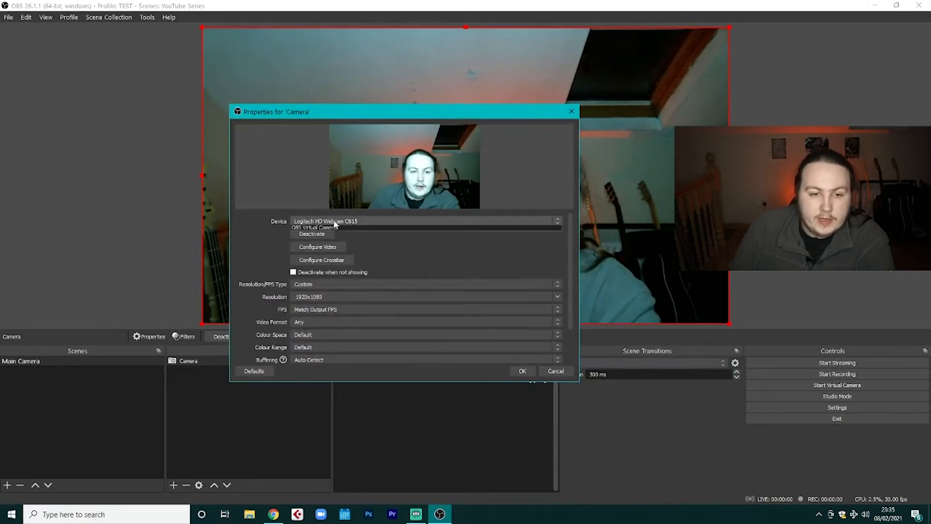
left_click(322, 234)
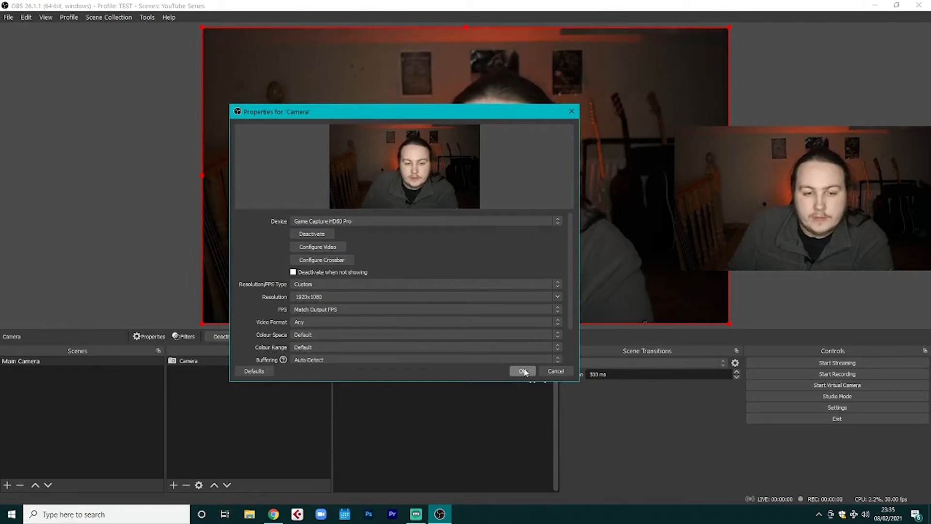
left_click(524, 371)
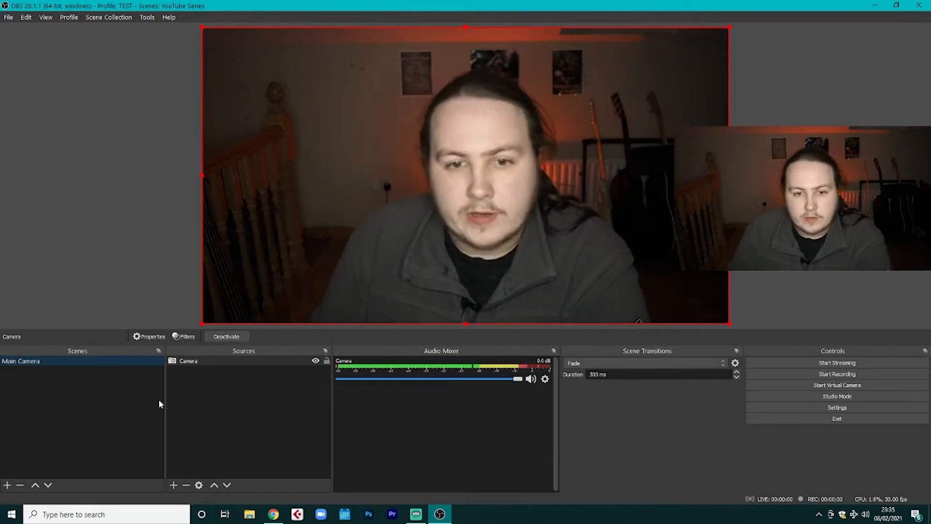
- Mute the Camera source's audio in the mixer and unmute it again
left_click(531, 379)
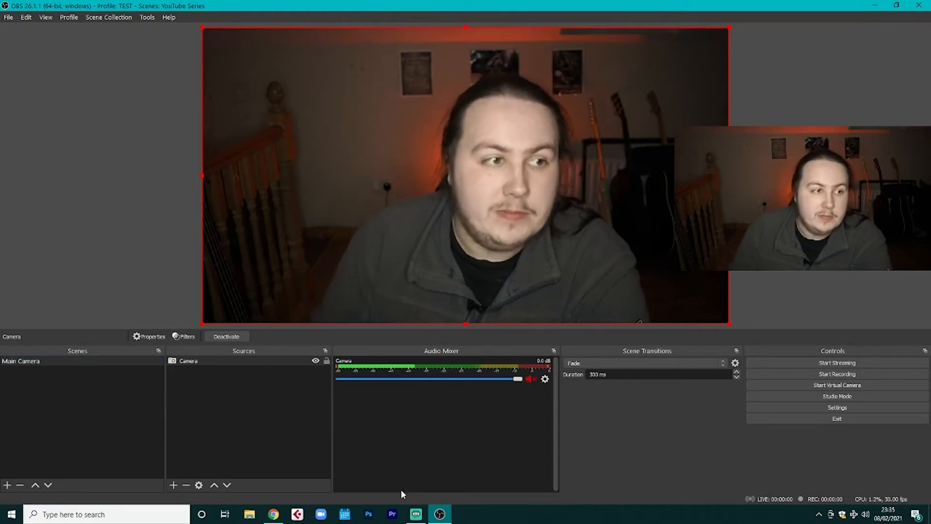
left_click(530, 378)
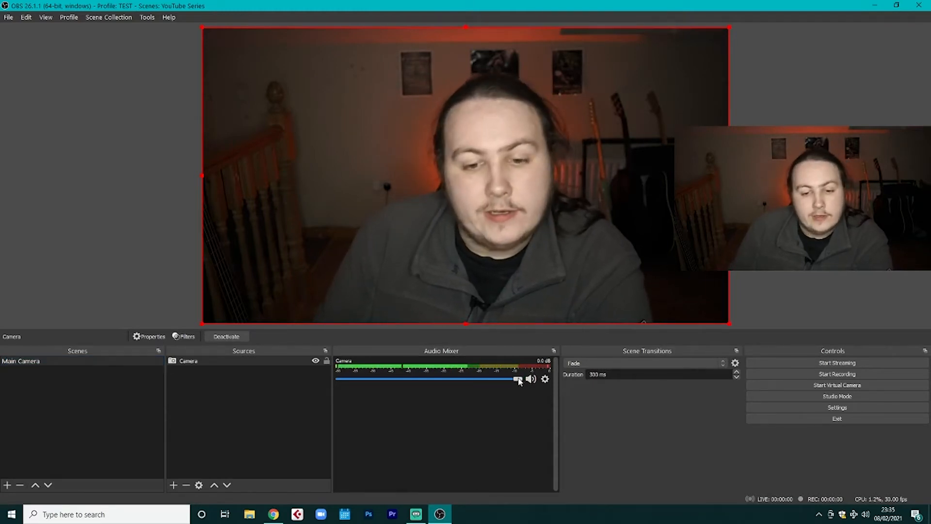
- Review the Camera source's Audio Output Mode options in its properties, keep Capture audio only, and leave without changes
left_click(545, 378)
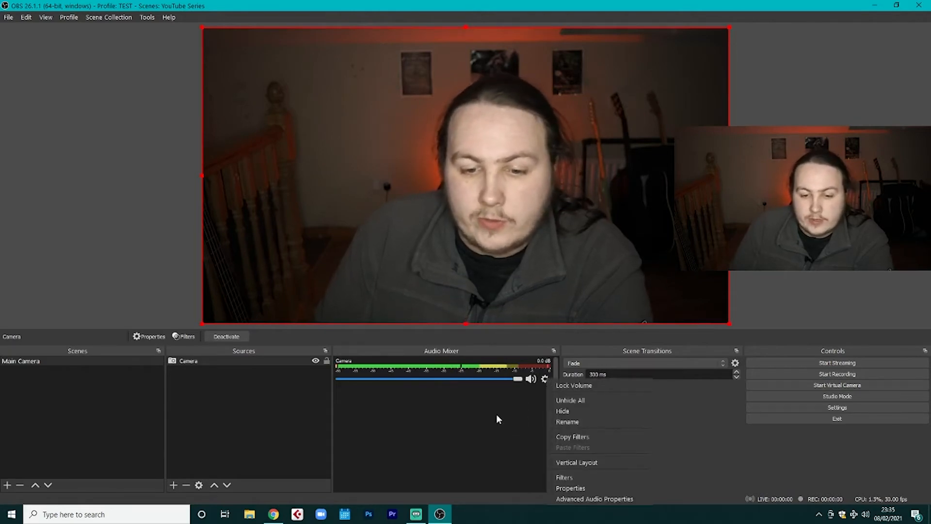
left_click(582, 489)
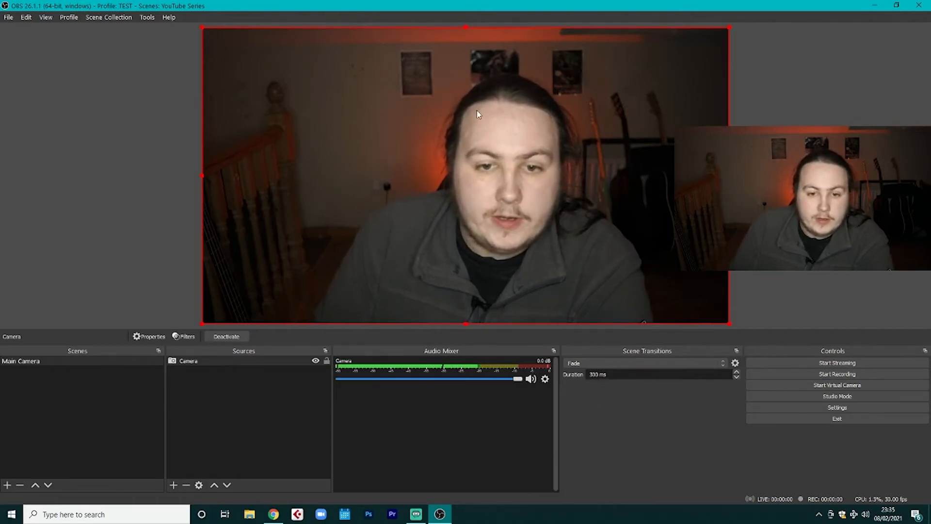
left_click_drag(443, 125, 391, 96)
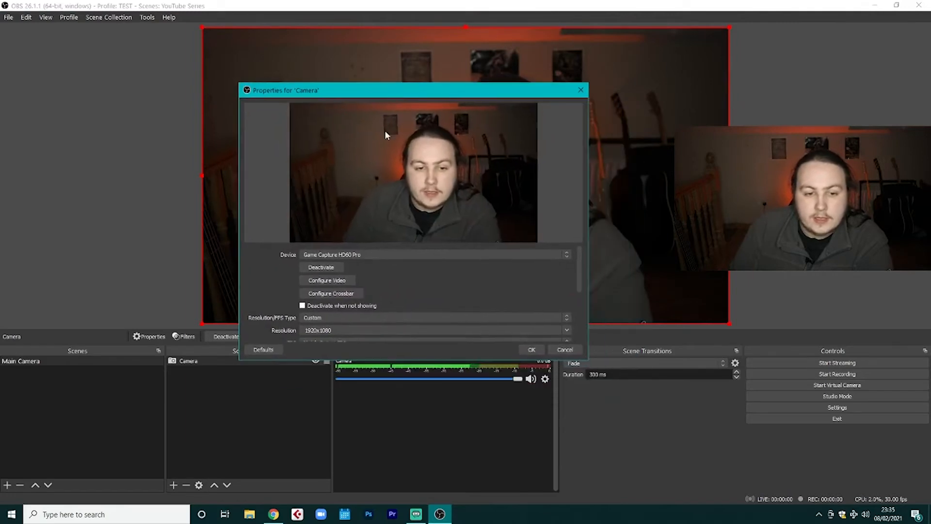
scroll(435, 279, "down", 5)
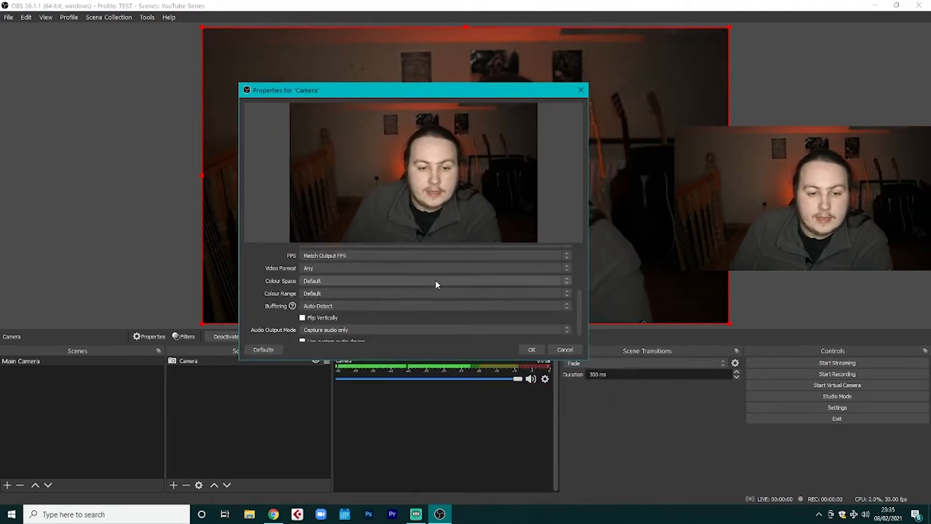
left_click(330, 323)
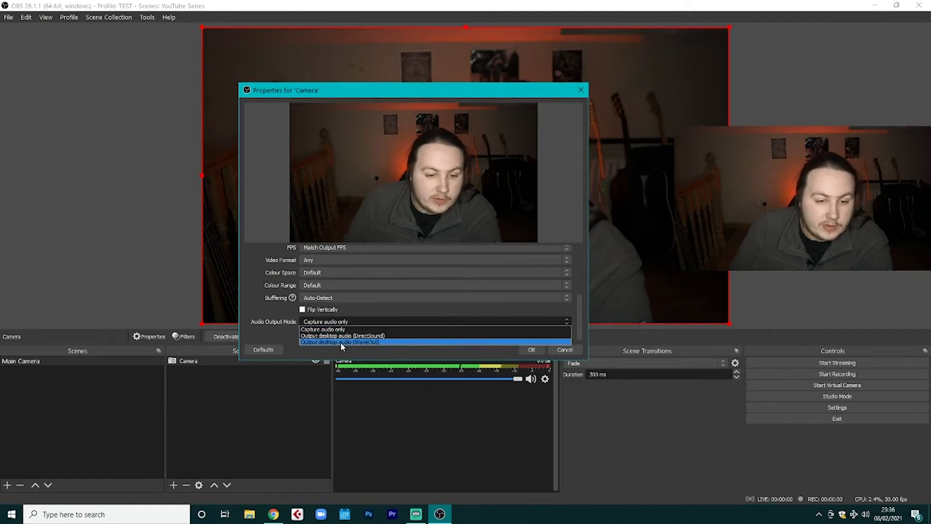
left_click(323, 330)
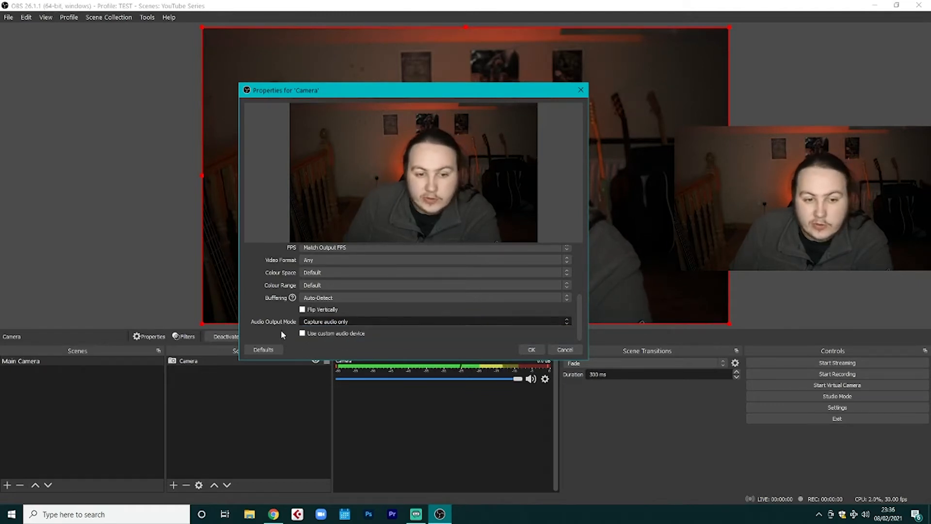
left_click(557, 350)
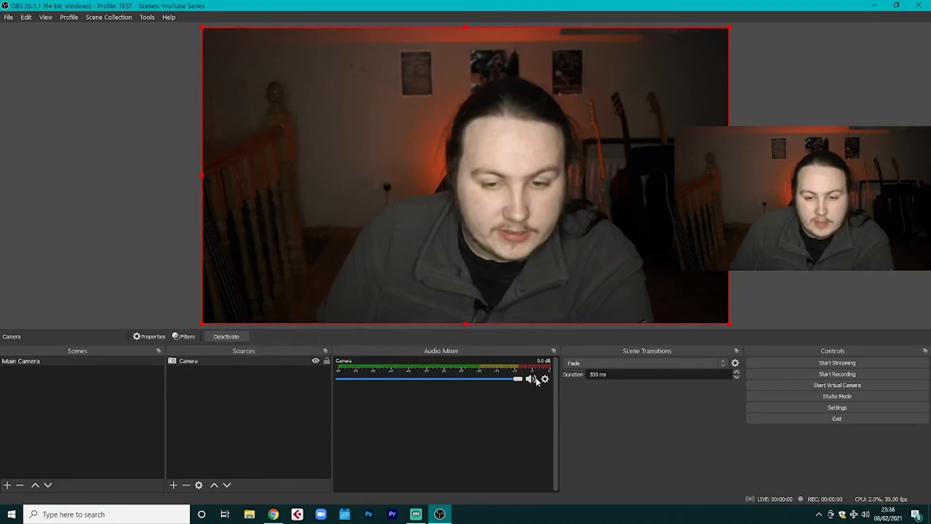
- Examine the Camera source's volume, balance, sync offset, monitoring and track settings in Advanced Audio Properties
left_click(545, 379)
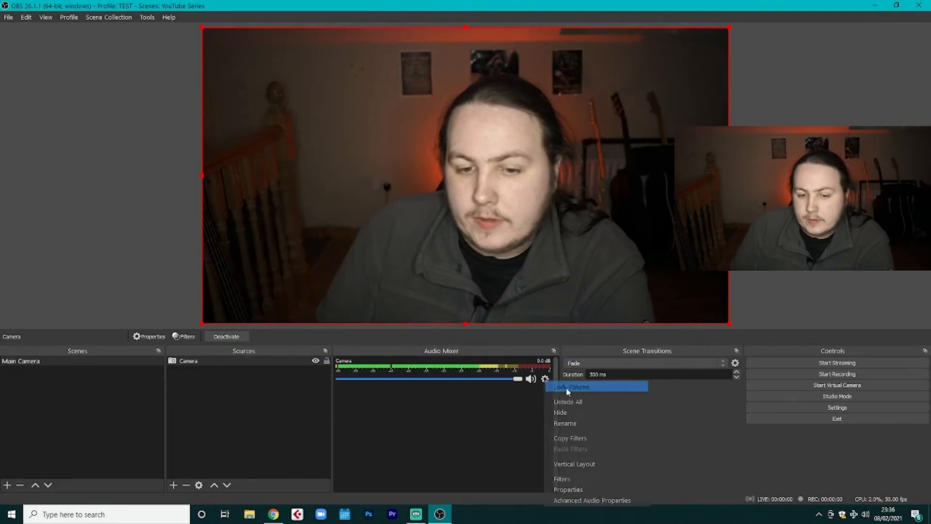
left_click(595, 502)
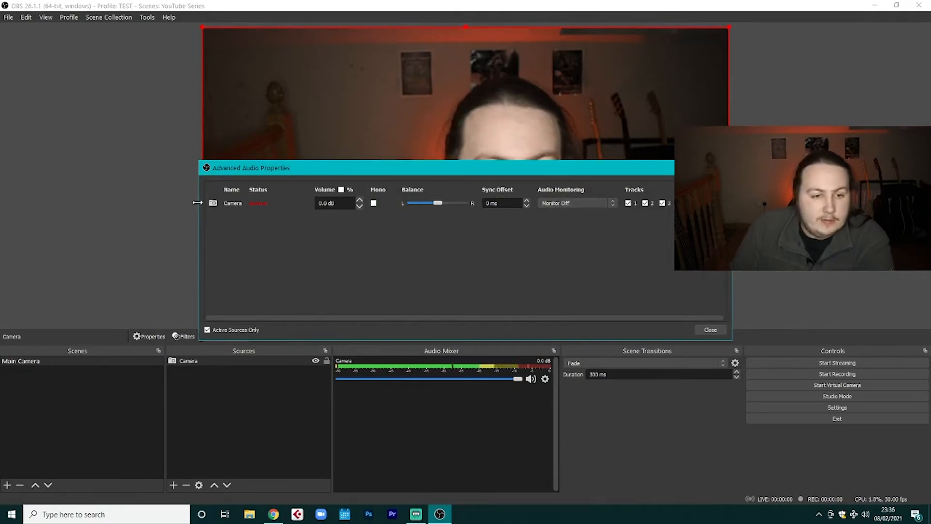
left_click(710, 329)
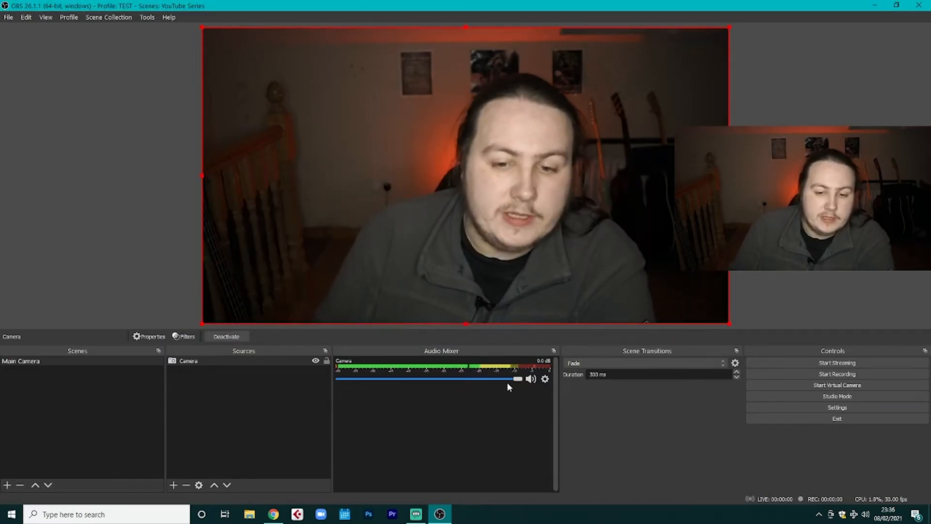
left_click(545, 379)
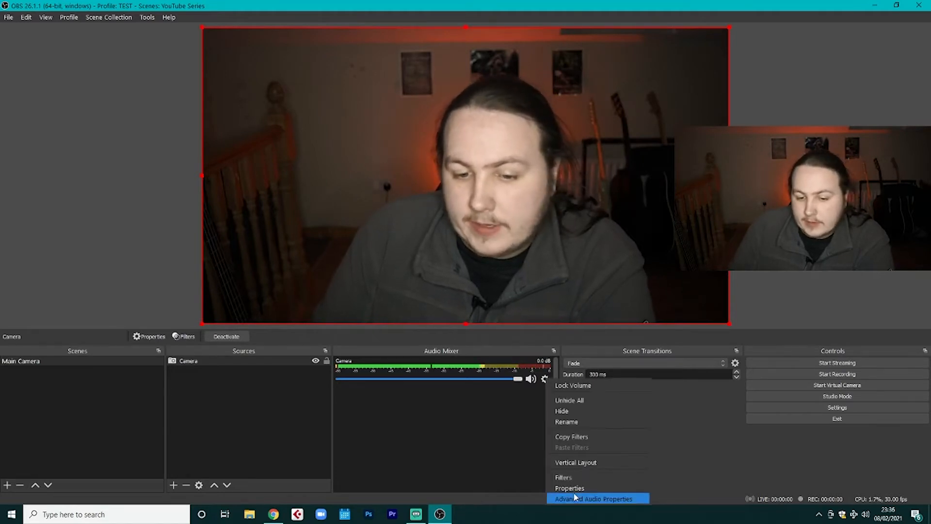
left_click(573, 495)
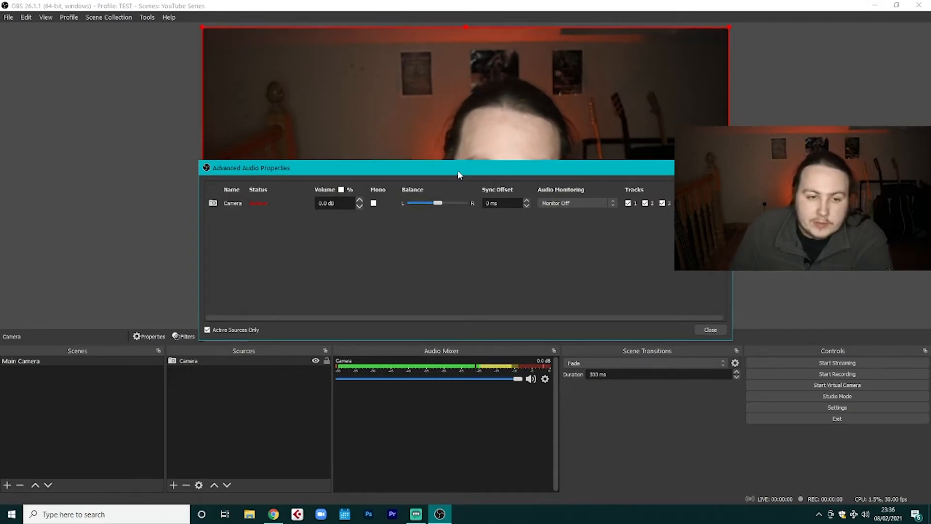
left_click_drag(458, 170, 456, 171)
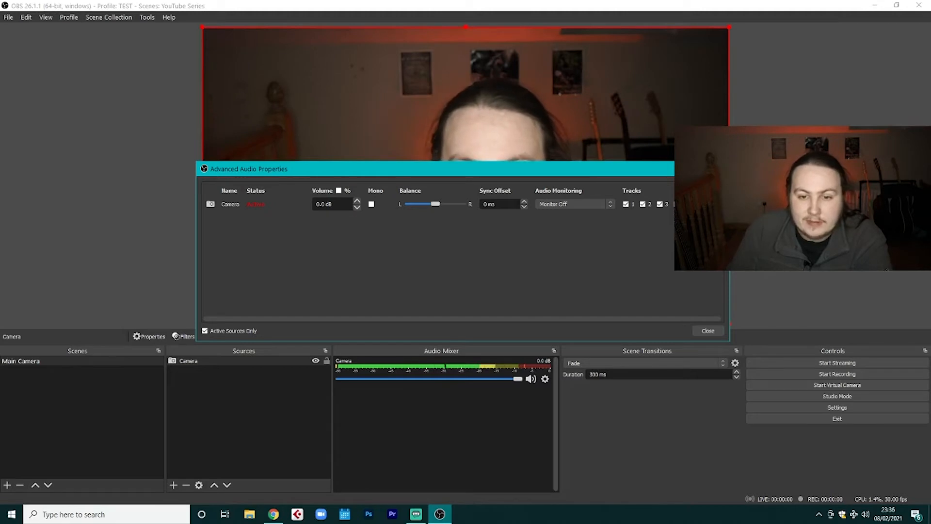
left_click(719, 169)
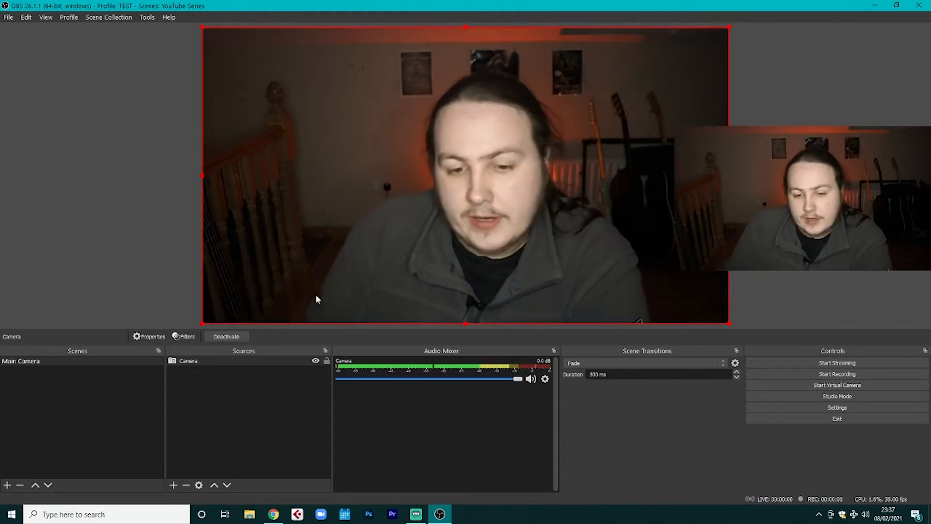
- Add a new Text (GDI+) source named Hello to the Main Camera scene
right_click(257, 388)
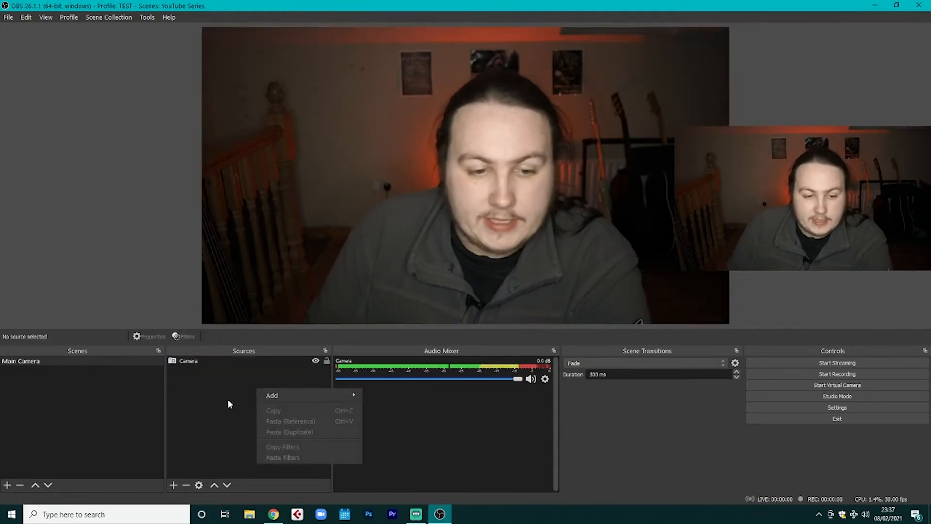
left_click(229, 403)
right_click(208, 424)
mouse_move(256, 426)
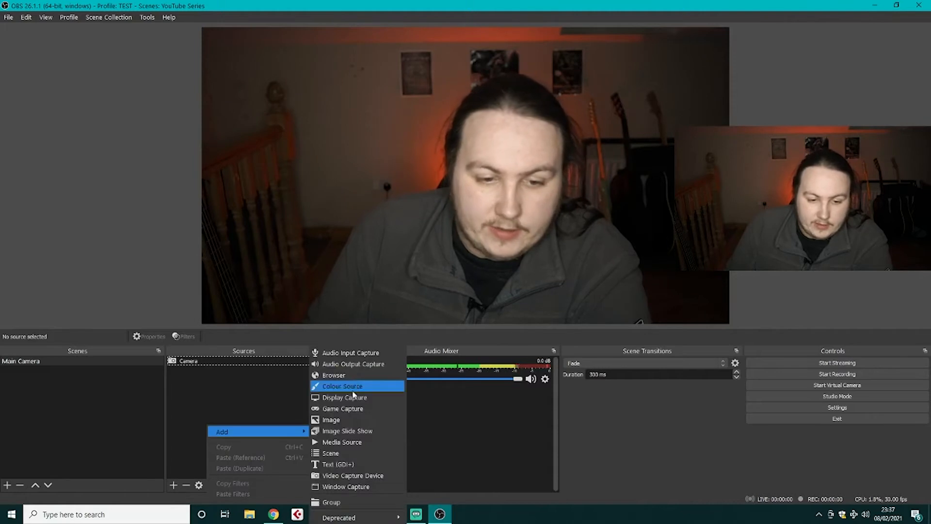
left_click(352, 465)
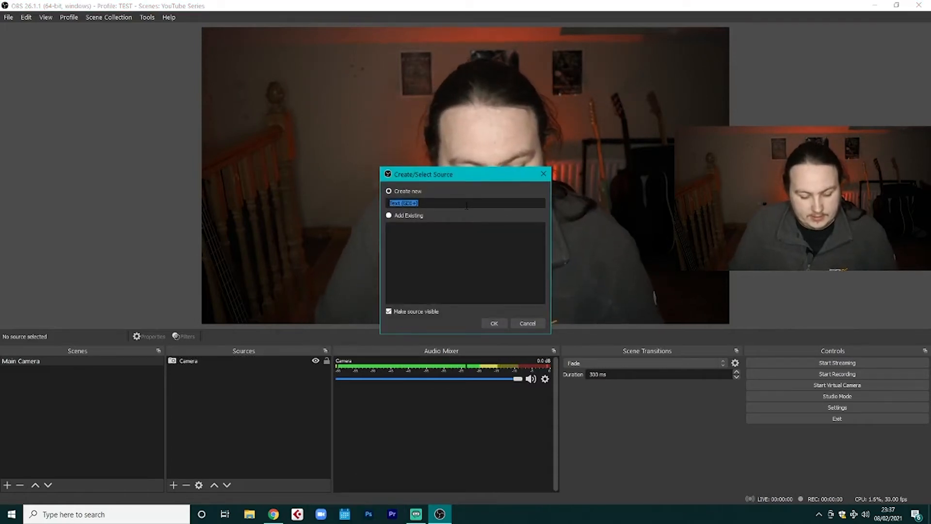
type("Hello")
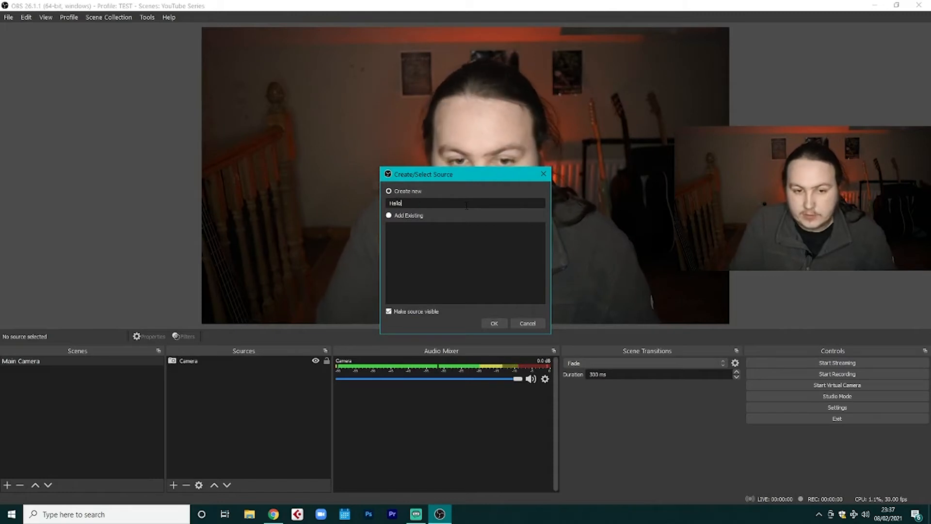
left_click(495, 323)
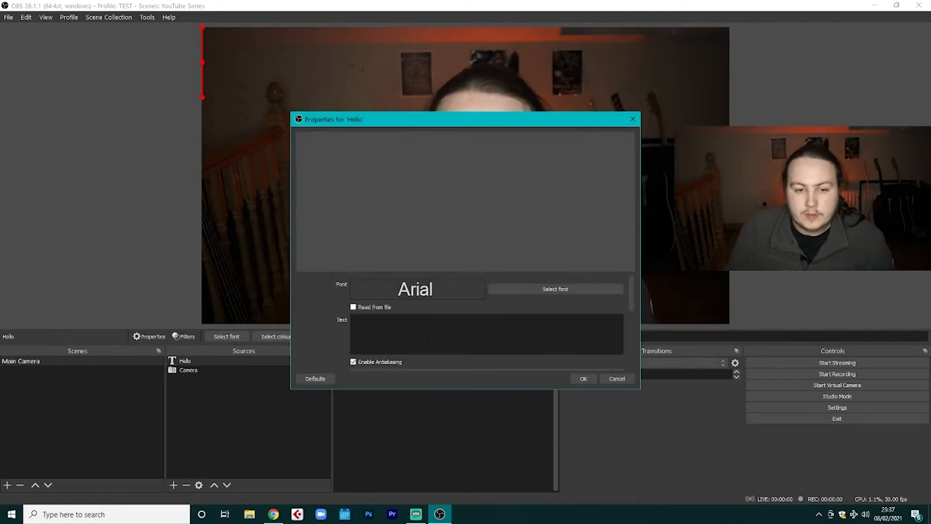
- Set the Hello source's text to "Hello! My Name Is" followed by the presenter's full name and accept its properties
type("Hello")
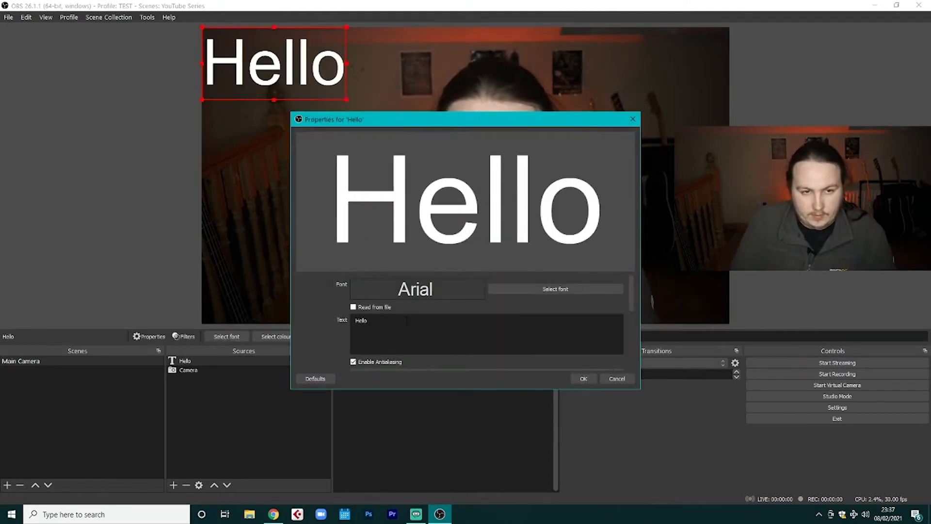
type("! ")
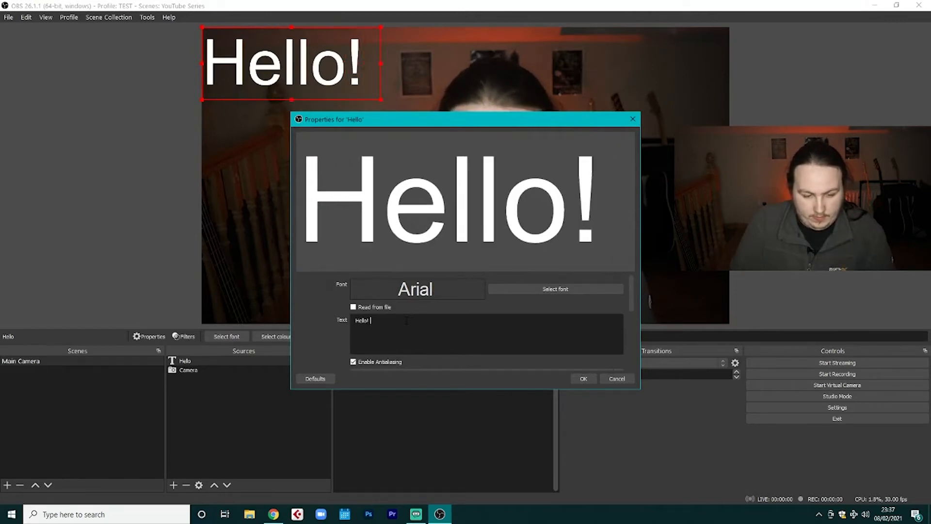
type("My Na")
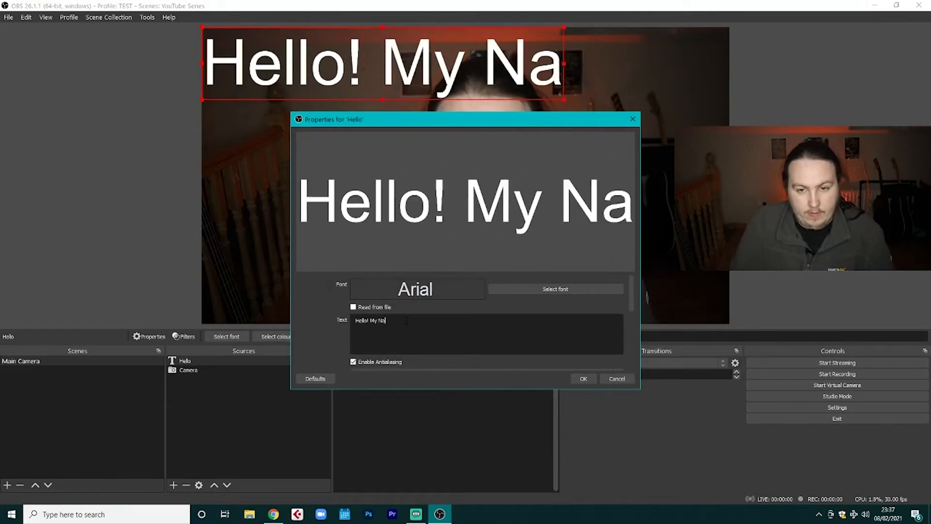
type("me Is O")
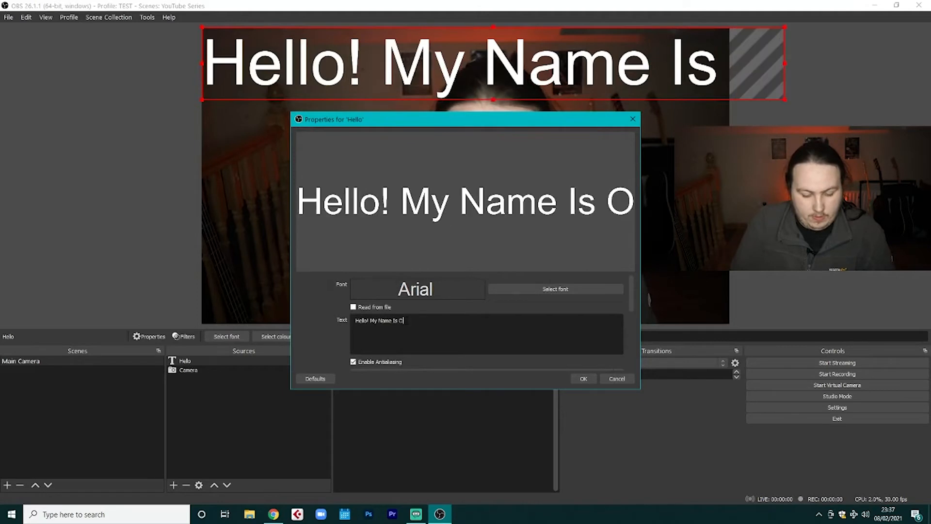
type("ran McGuckin")
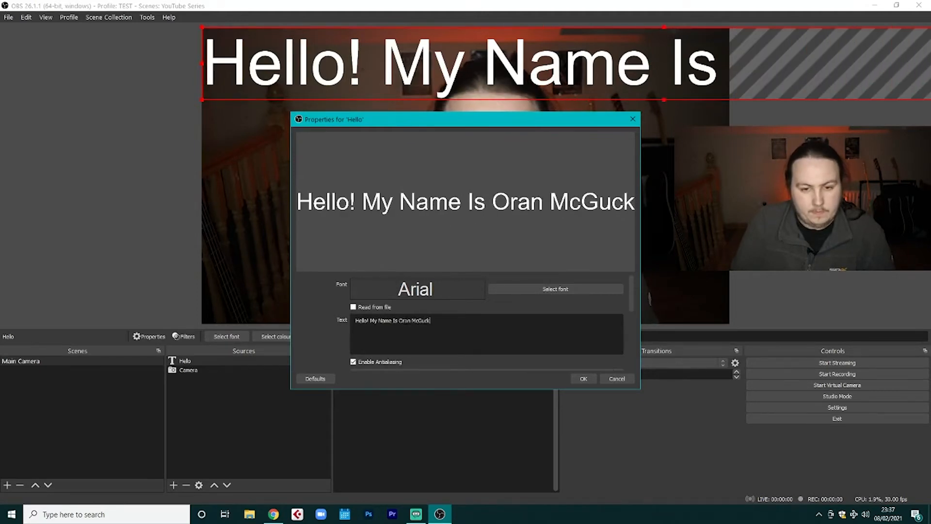
left_click(585, 381)
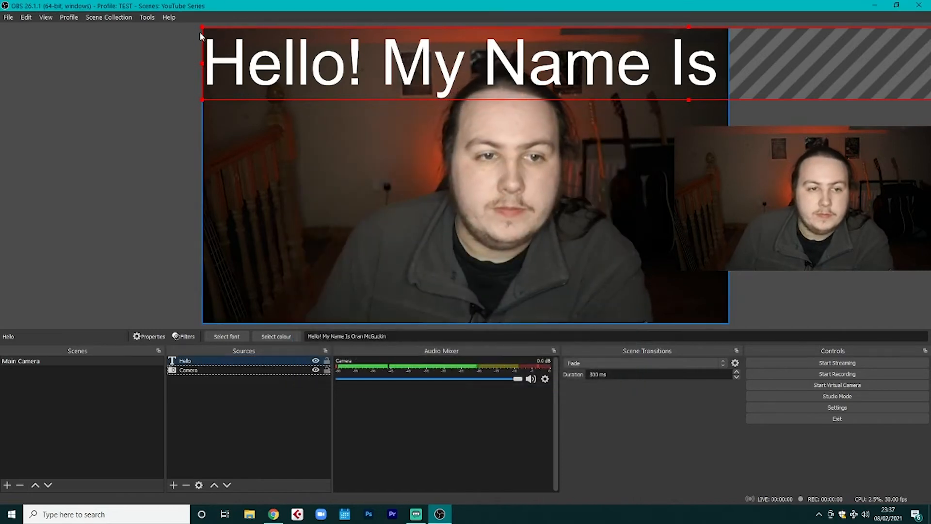
- Try to reposition the Hello text in the preview and check the source's properties
left_click_drag(222, 67, 351, 66)
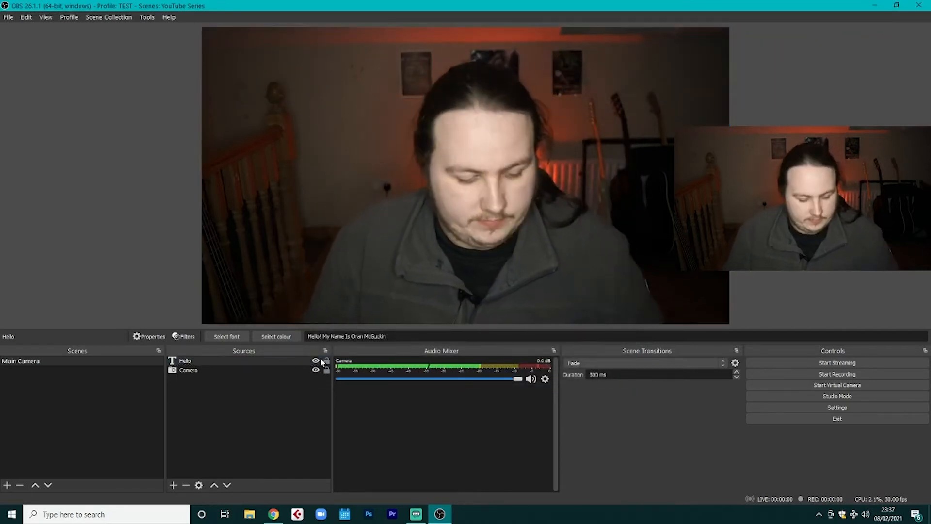
double_click(209, 362)
left_click(593, 379)
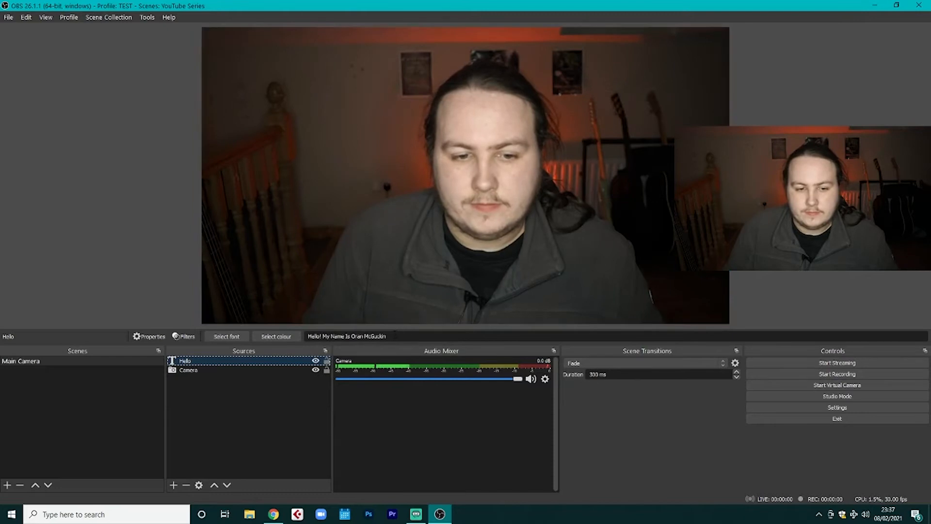
- Remove the Hello text source from the Main Camera scene
right_click(200, 359)
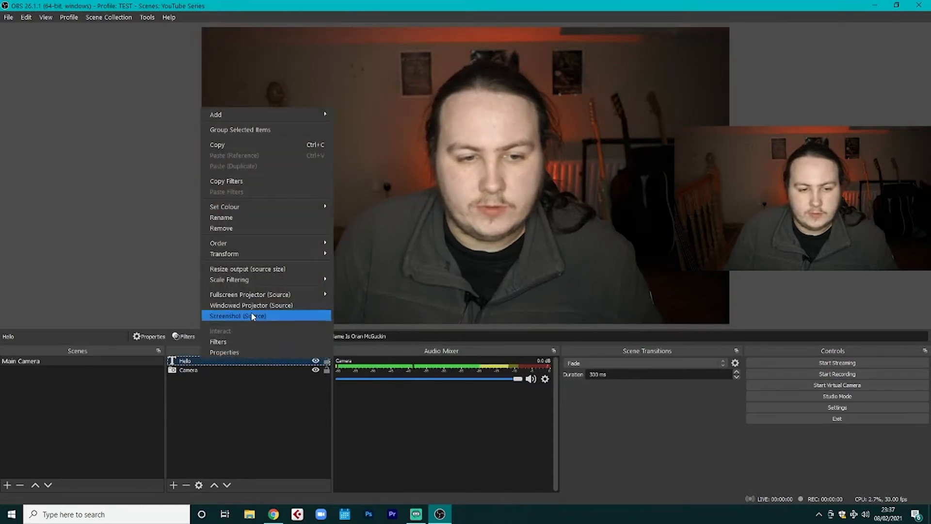
left_click(236, 228)
left_click(493, 269)
- Add a new Text (GDI+) source with the default name to the Main Camera scene
right_click(205, 395)
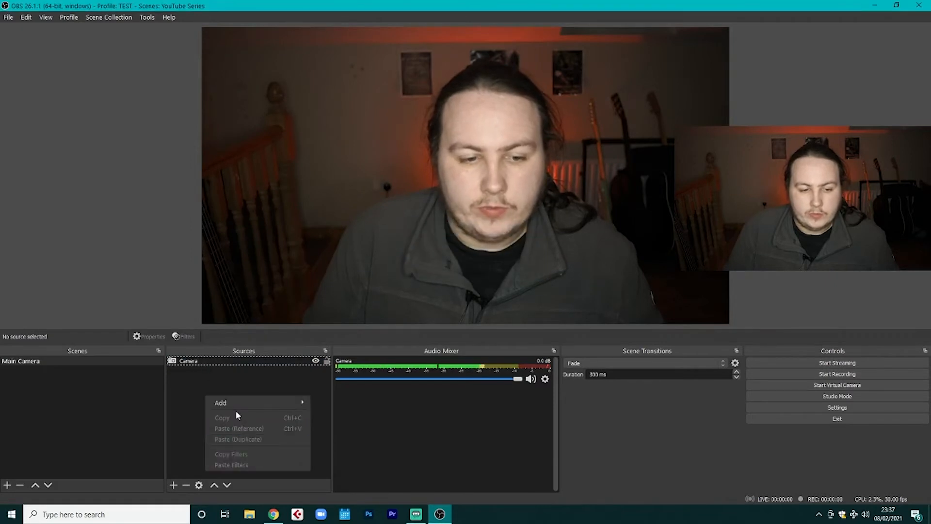
mouse_move(258, 402)
left_click(349, 463)
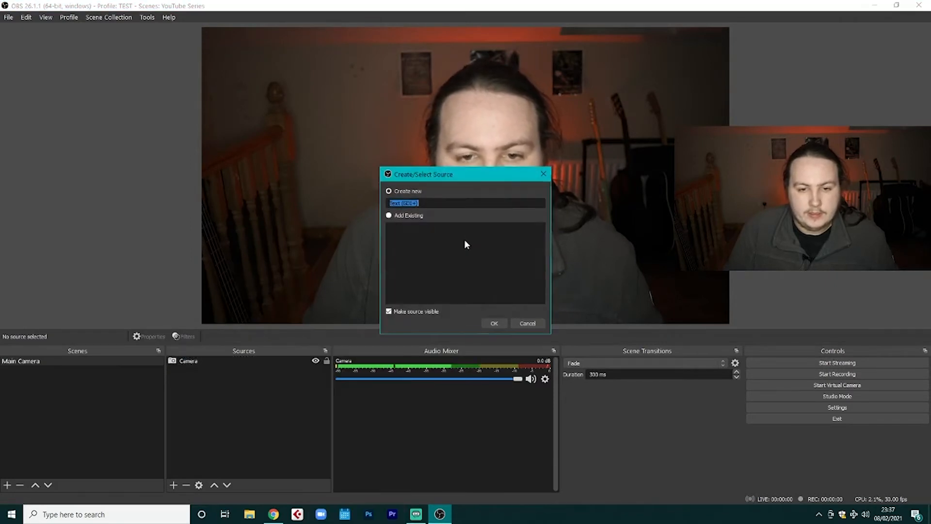
left_click(494, 323)
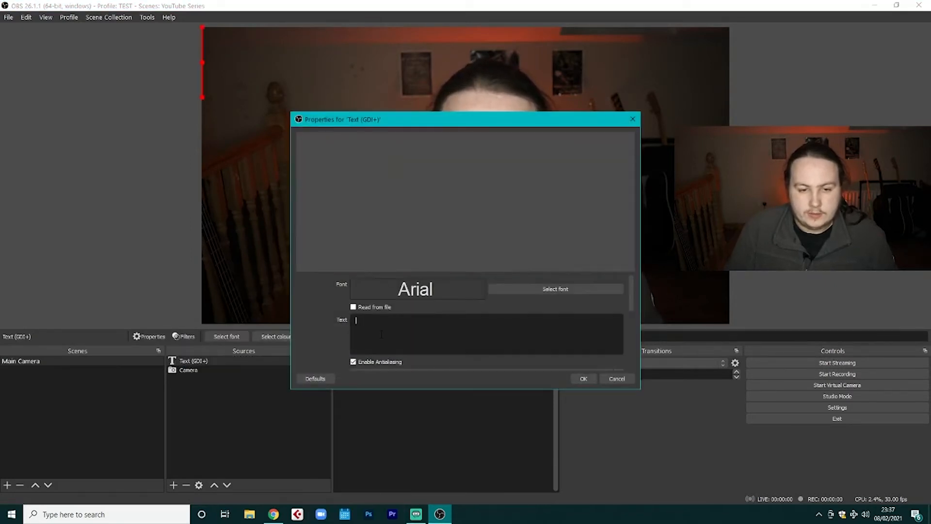
- Set the new text source's text to "Hello!", look through its formatting options and accept its properties
type("Hwel")
key("BackSpace")
key("BackSpace")
key("BackSpace")
type("el")
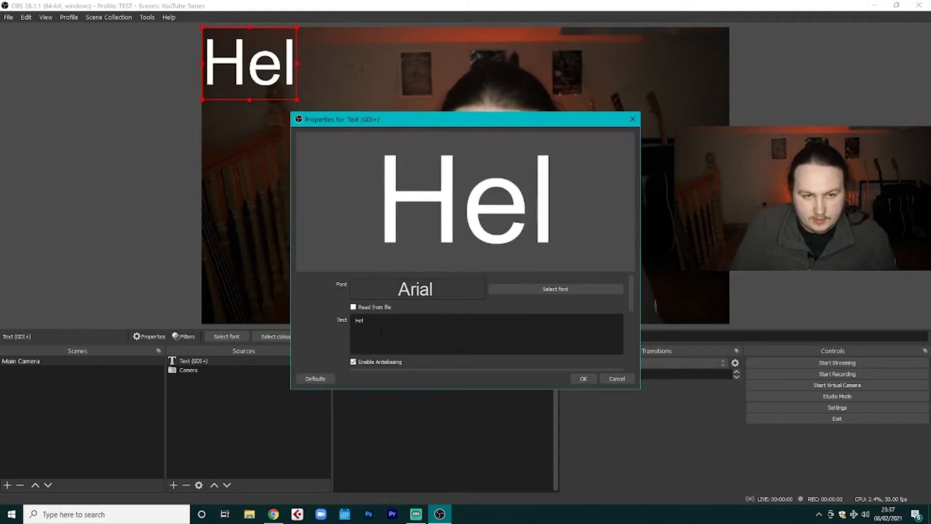
type("lo!")
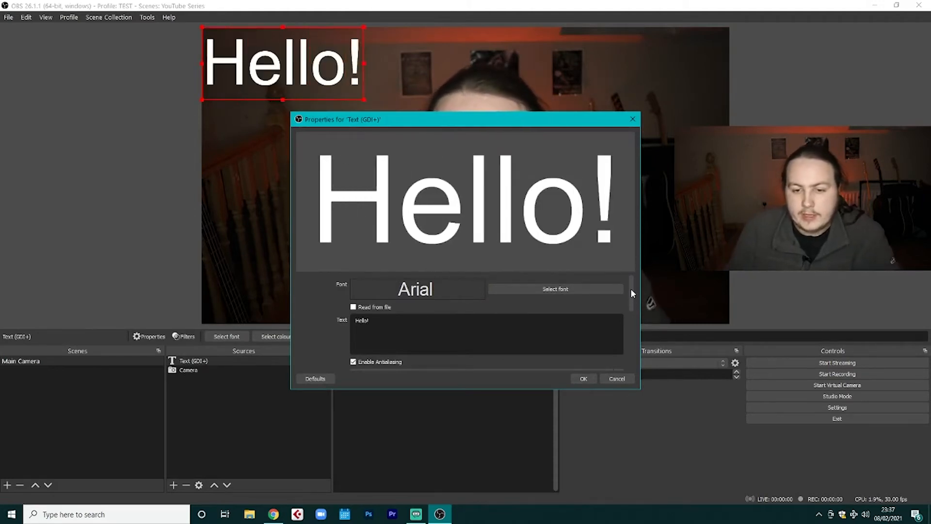
scroll(631, 295, "down", 3)
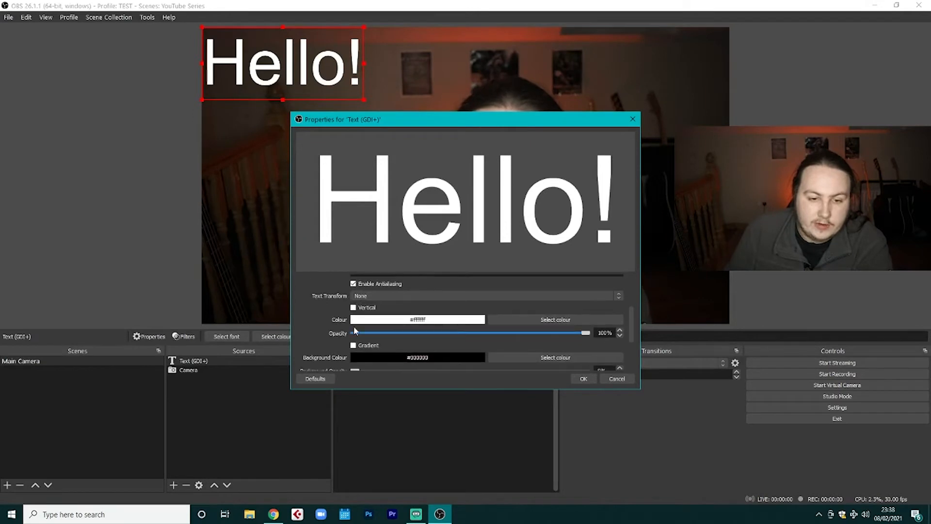
scroll(426, 358, "down", 2)
left_click(601, 382)
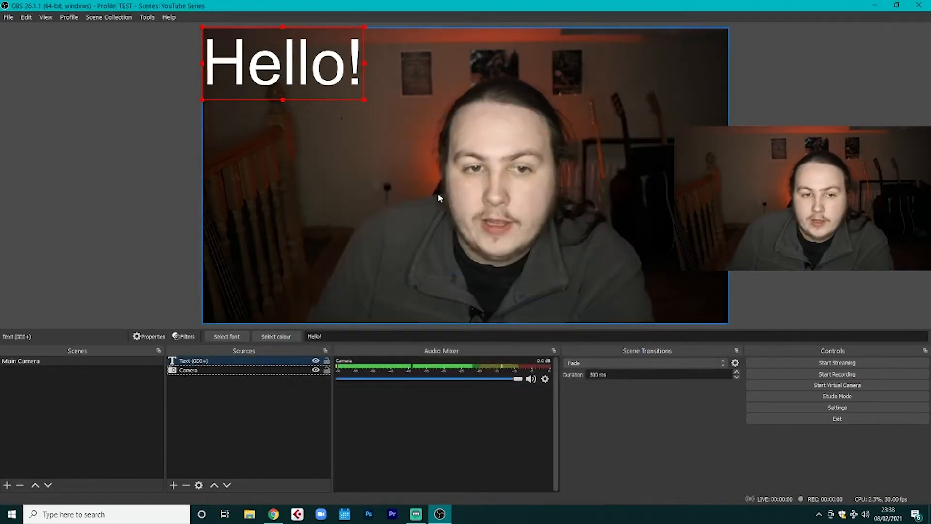
- Move the "Hello!" text to the lower part of the Main Camera scene and centre it horizontally
left_click_drag(321, 75, 523, 292)
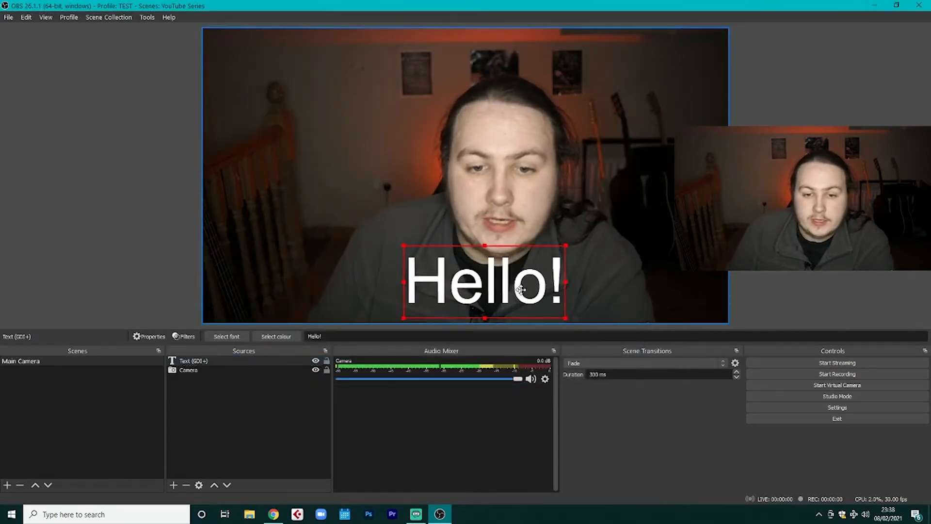
left_click(776, 233)
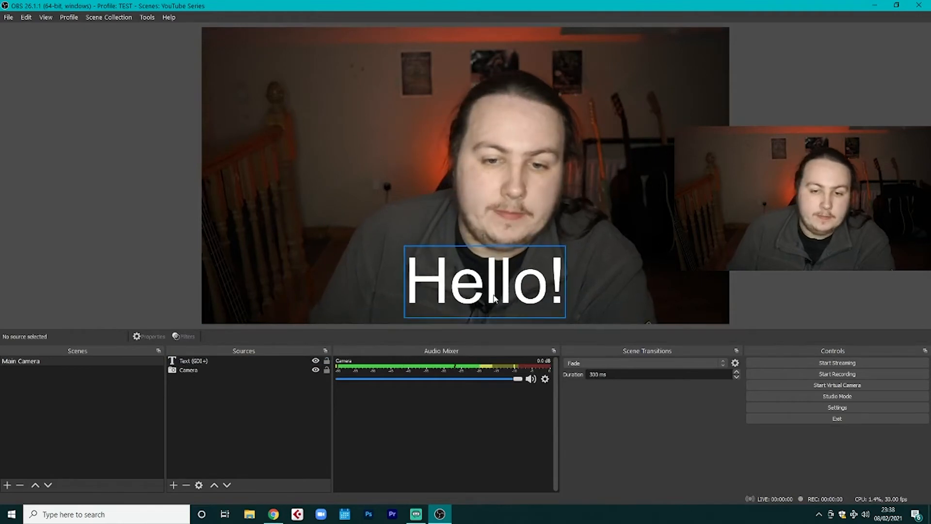
left_click(483, 281)
right_click(483, 281)
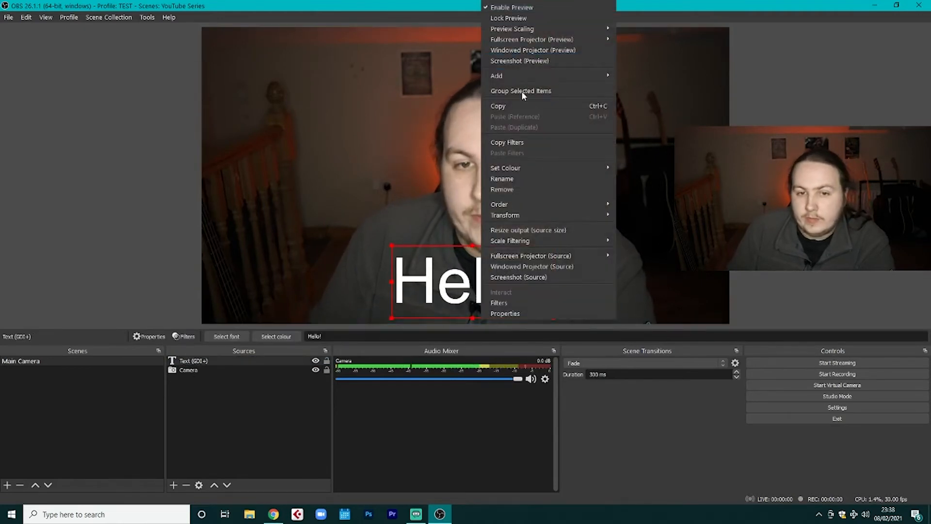
mouse_move(515, 217)
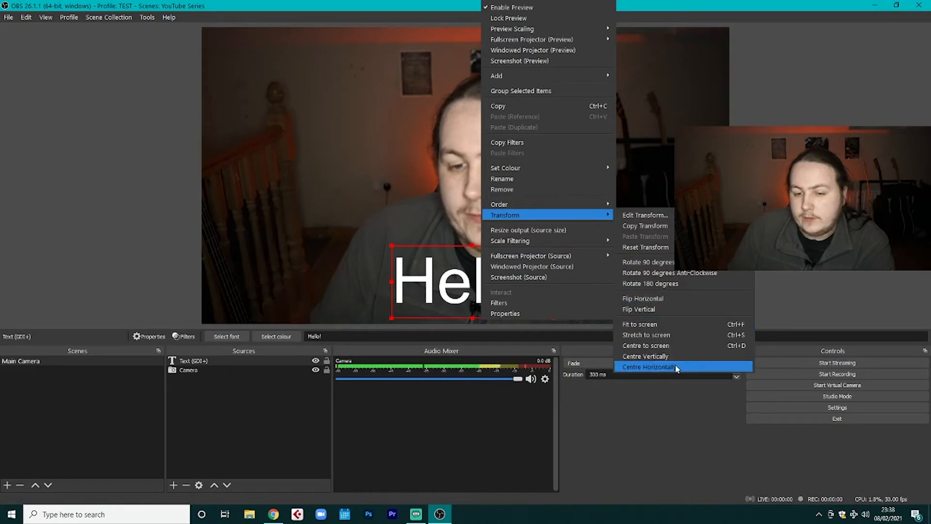
left_click(645, 366)
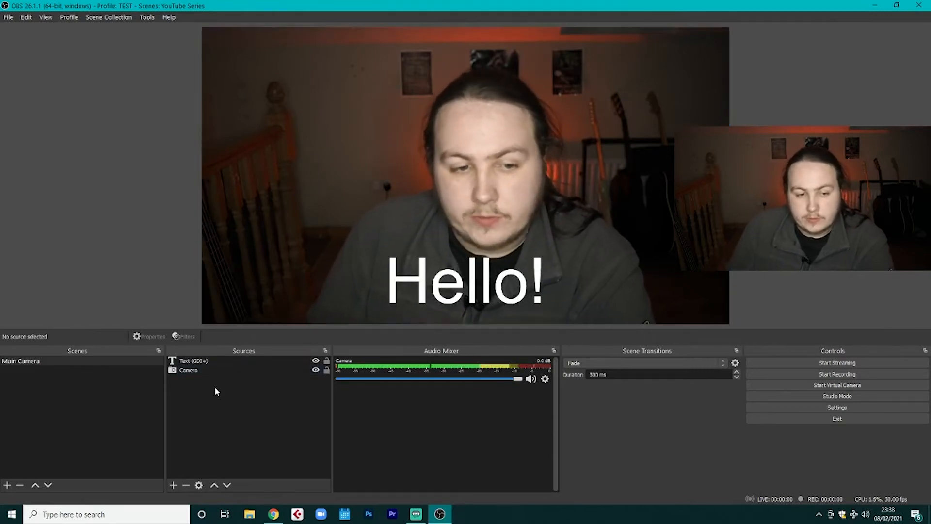
- Add an Audio Input Capture source with the default name, using Line In (TASCAM US-1800) as its device
left_click(176, 485)
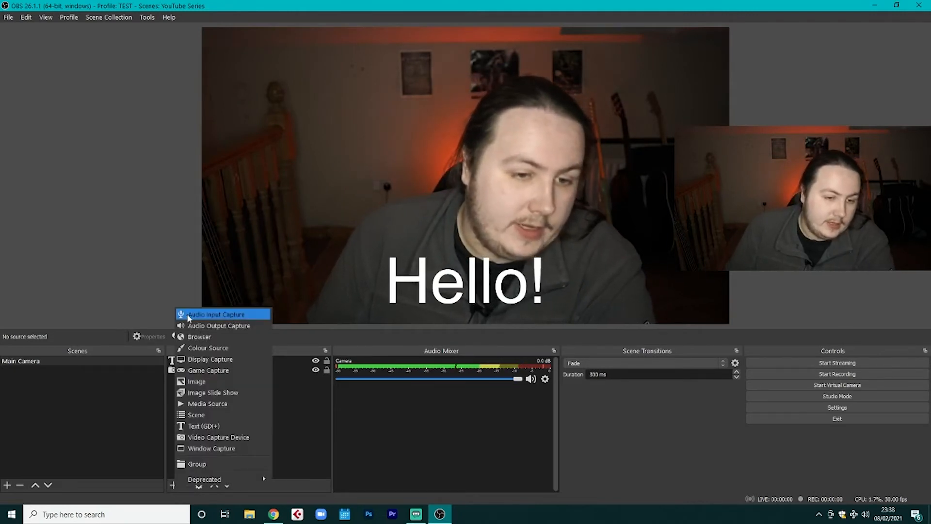
left_click(220, 316)
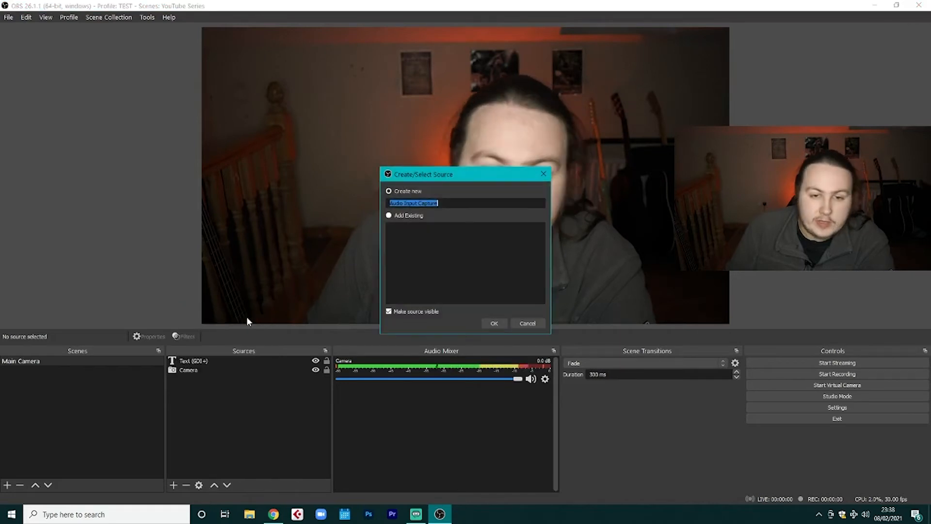
left_click(494, 322)
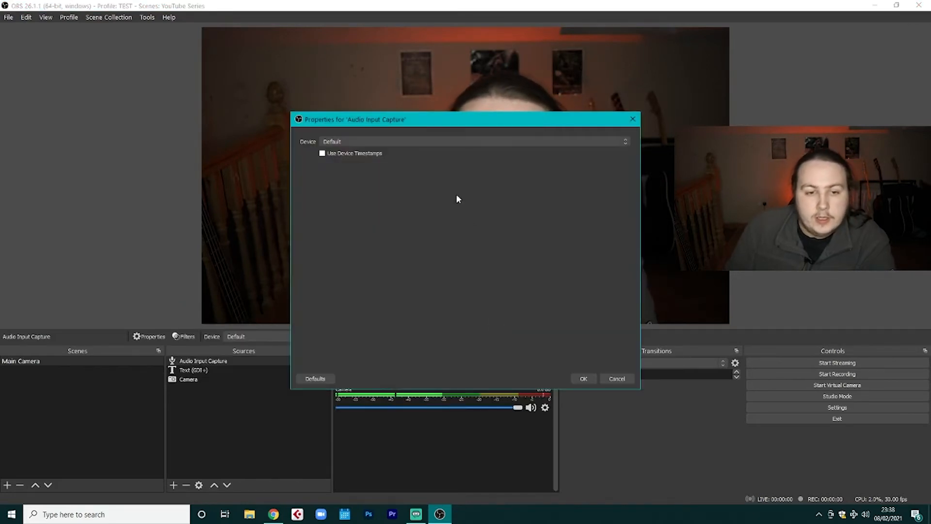
left_click(370, 141)
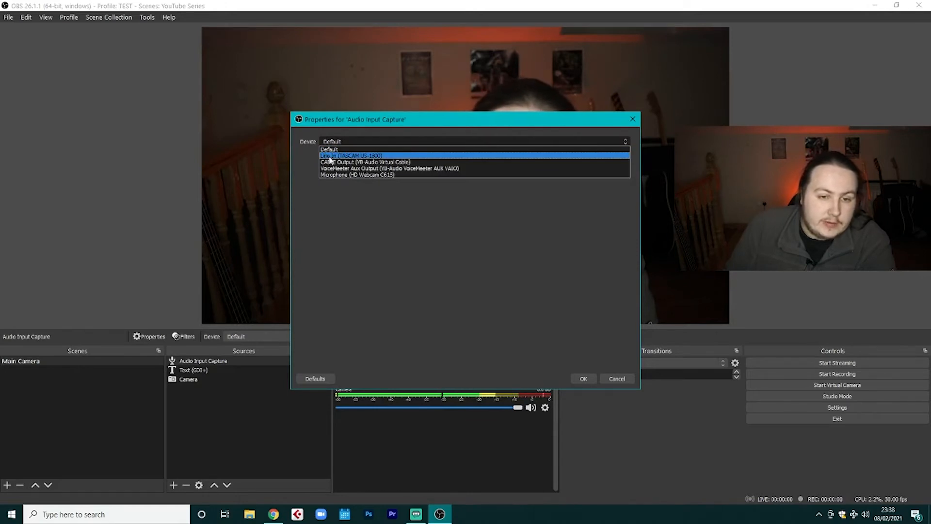
left_click(355, 156)
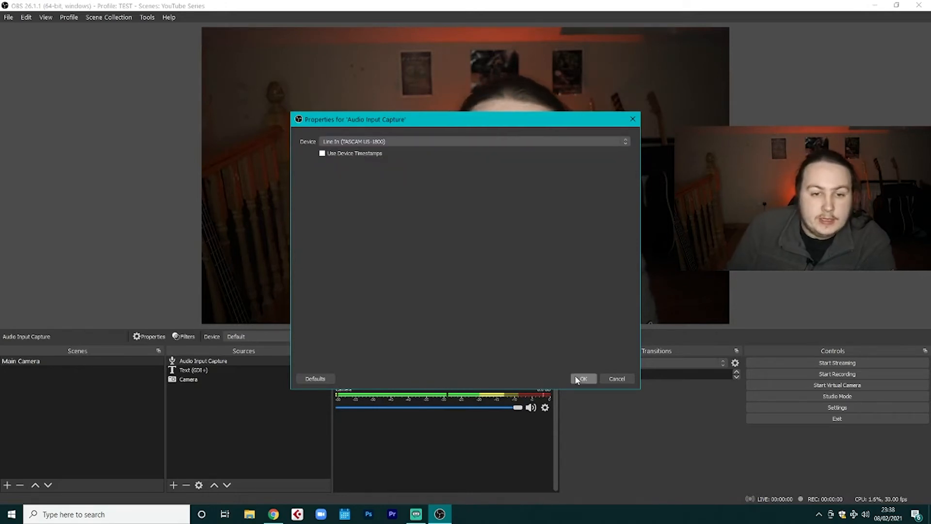
left_click(581, 379)
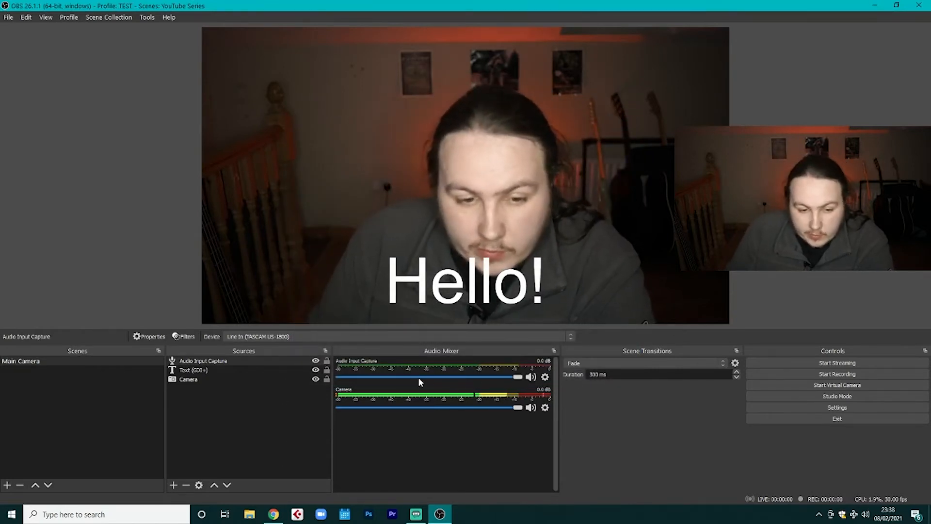
- Rename the Audio Input Capture source as "Audio Interface"
left_click(194, 370)
right_click(201, 361)
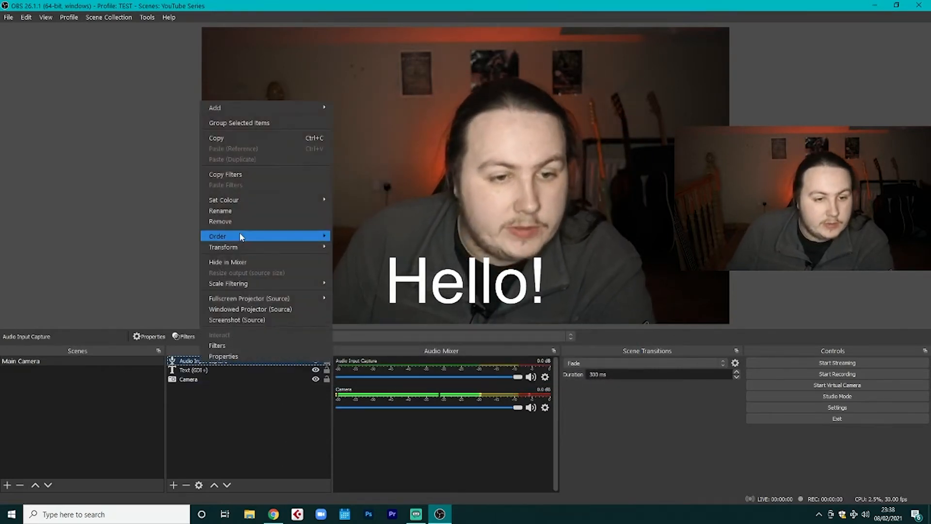
left_click(236, 212)
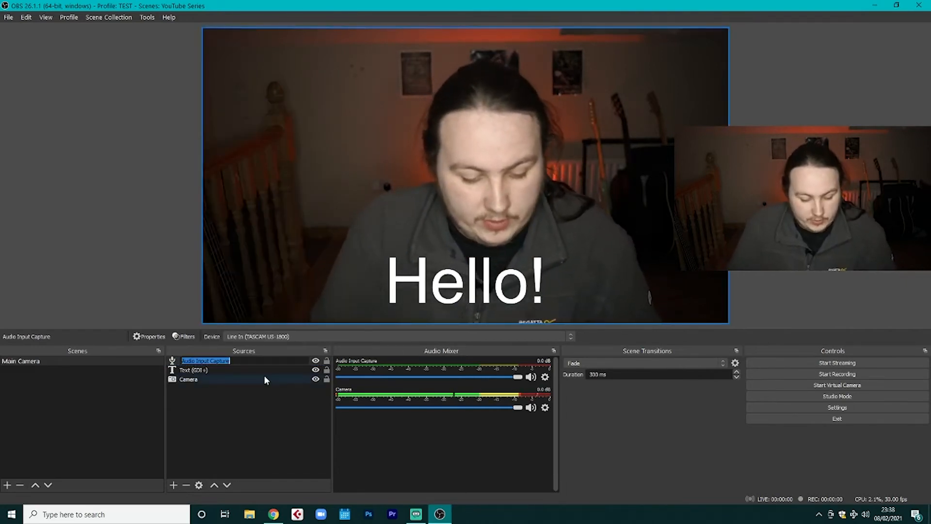
type("Audio")
key("Return")
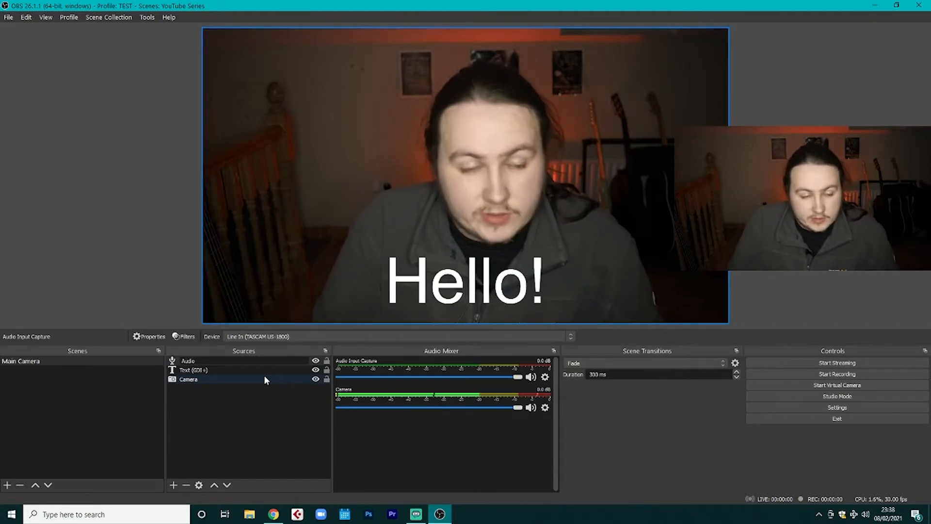
type("Interf")
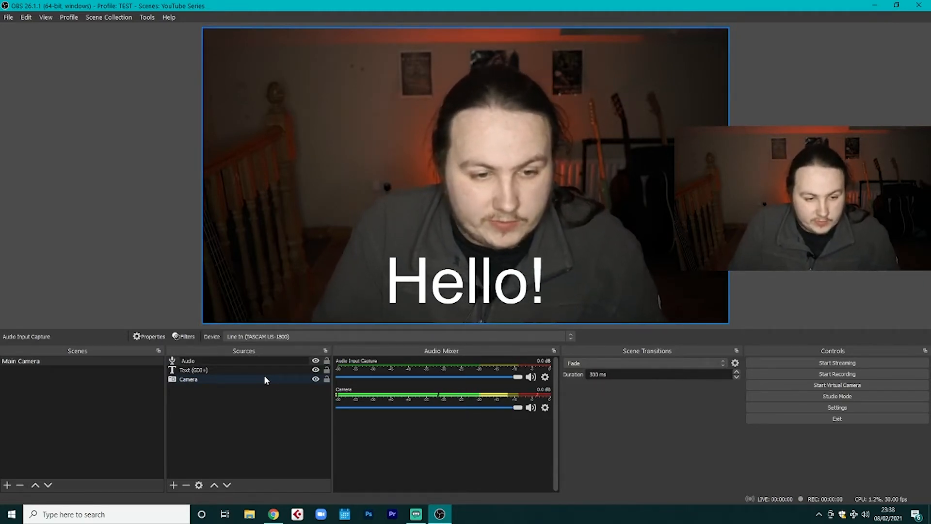
type("ace")
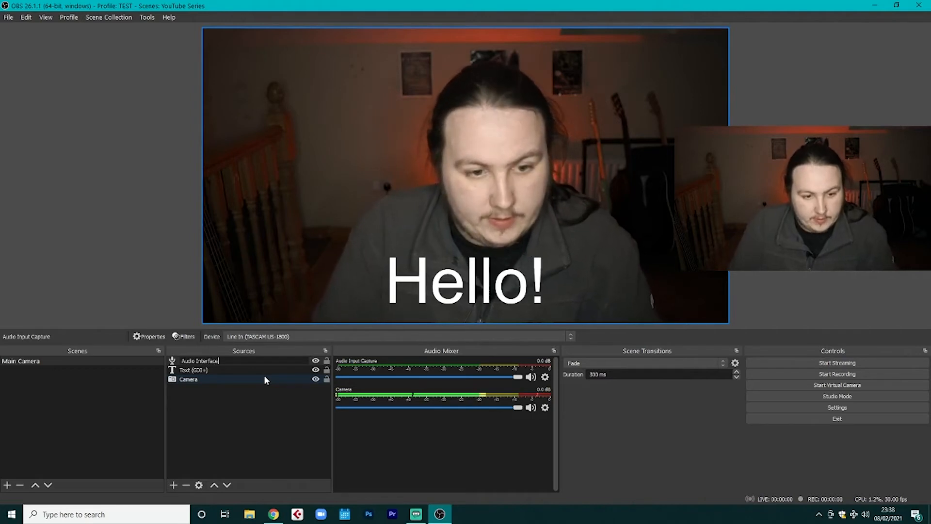
key("Return")
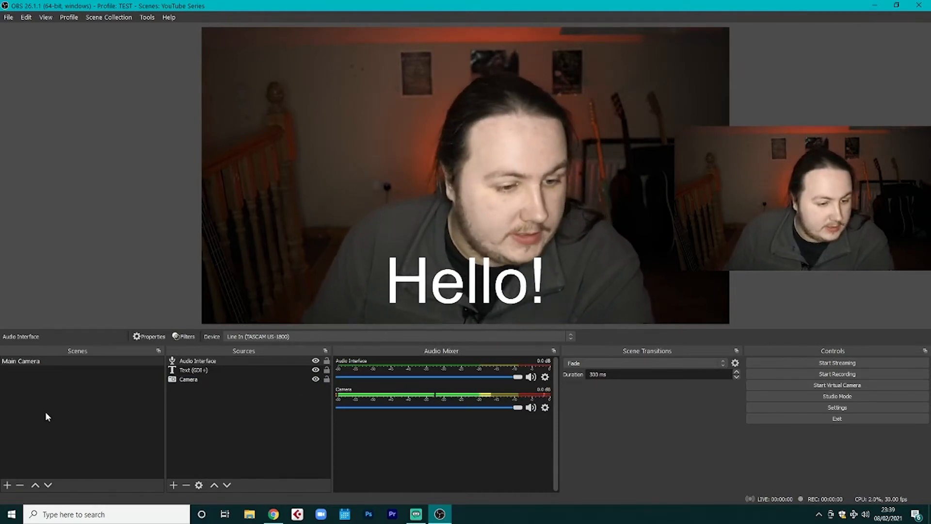
- Add a new scene named "Intro" and place it above Main Camera in the scene order
left_click(8, 485)
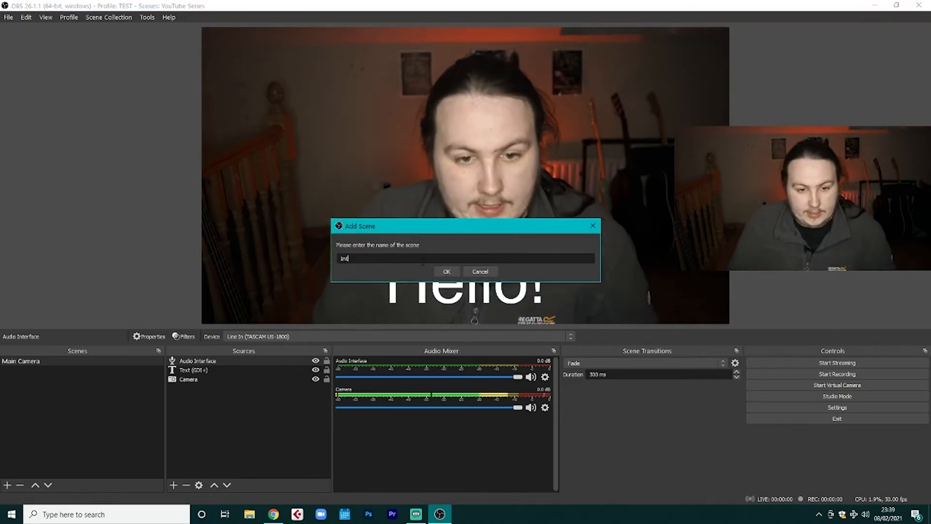
key("Return")
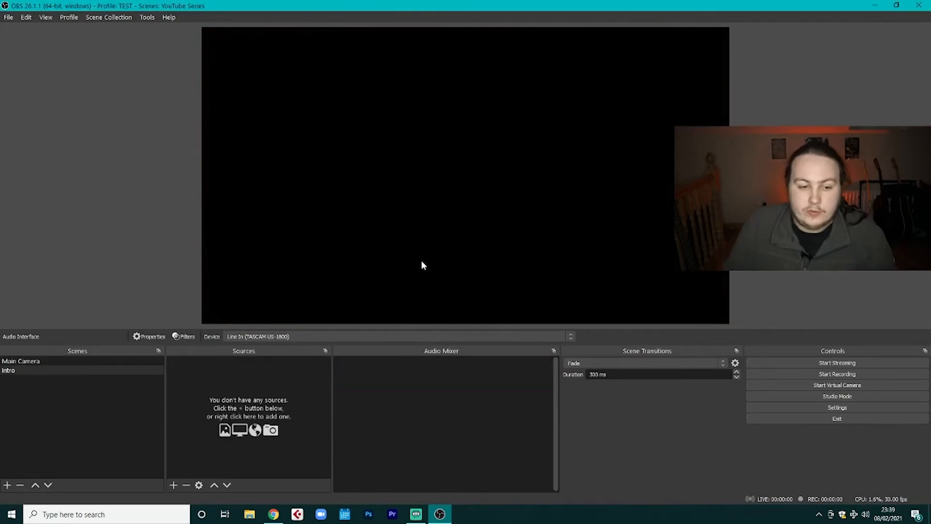
left_click_drag(101, 361, 102, 358)
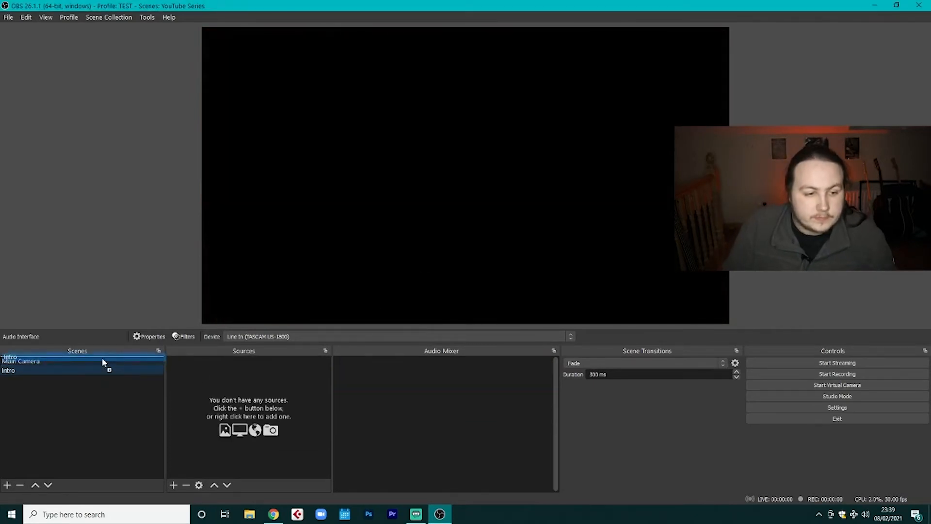
- Add a Colour Source with the default name to the Intro scene and set its colour to red
left_click(175, 484)
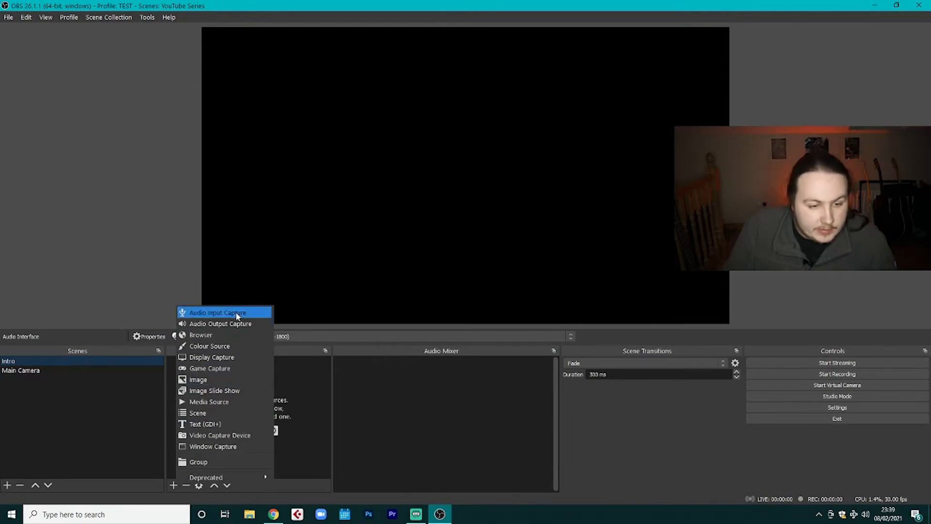
left_click(210, 346)
left_click(494, 321)
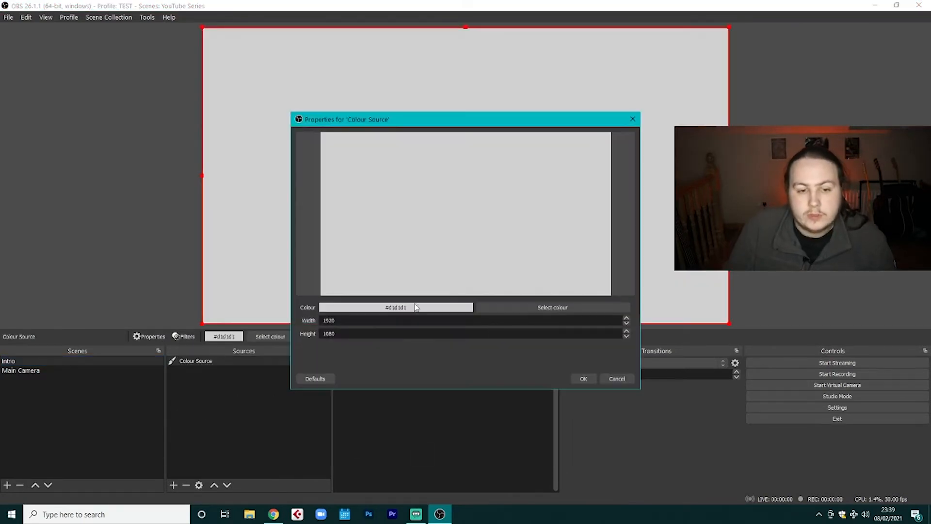
left_click(501, 308)
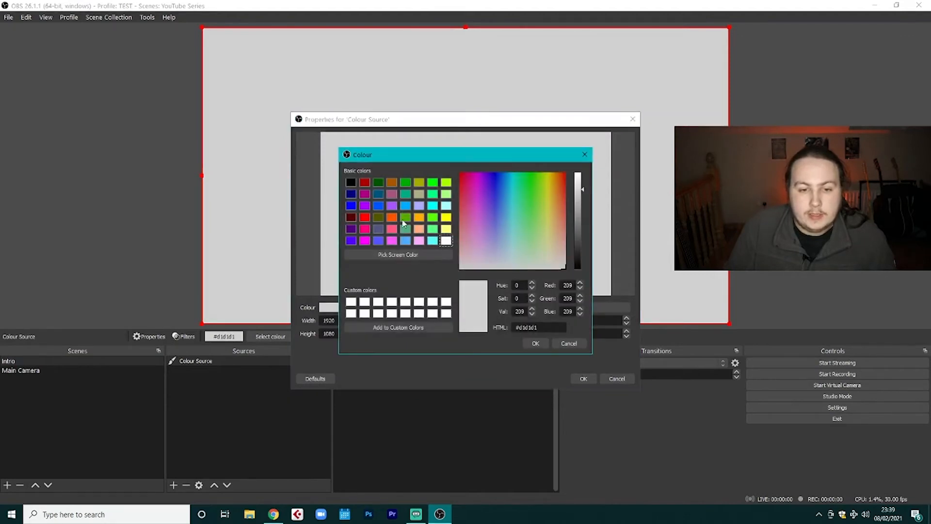
mouse_move(561, 194)
left_mouse_down()
mouse_move(561, 176)
mouse_move(565, 189)
left_mouse_up()
left_click(536, 344)
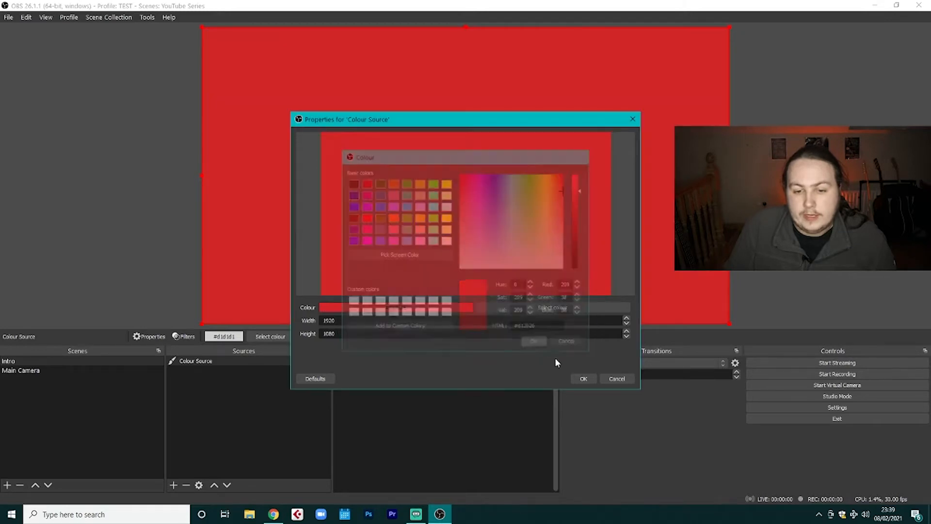
left_click(584, 378)
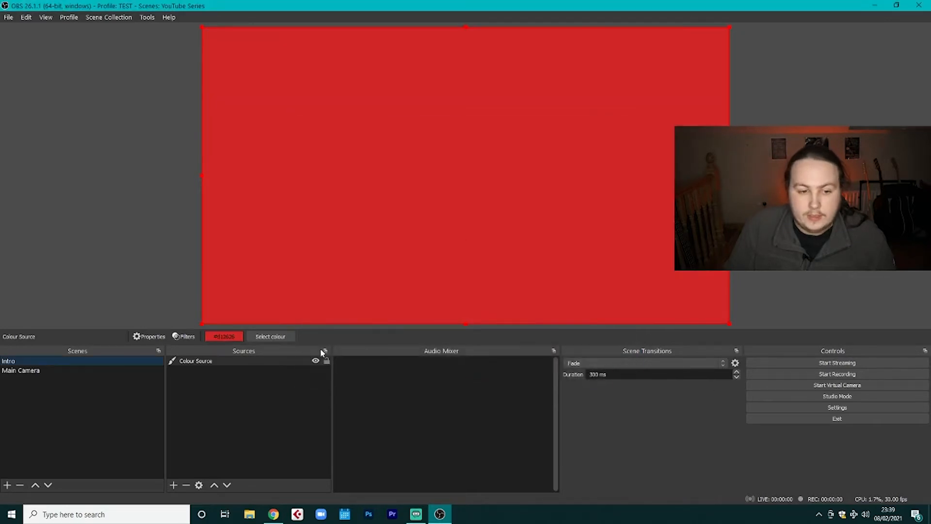
- Add a new Text (GDI+) source with the default name to the Intro scene, reading "Starting Soon"
left_click(174, 485)
left_click(239, 420)
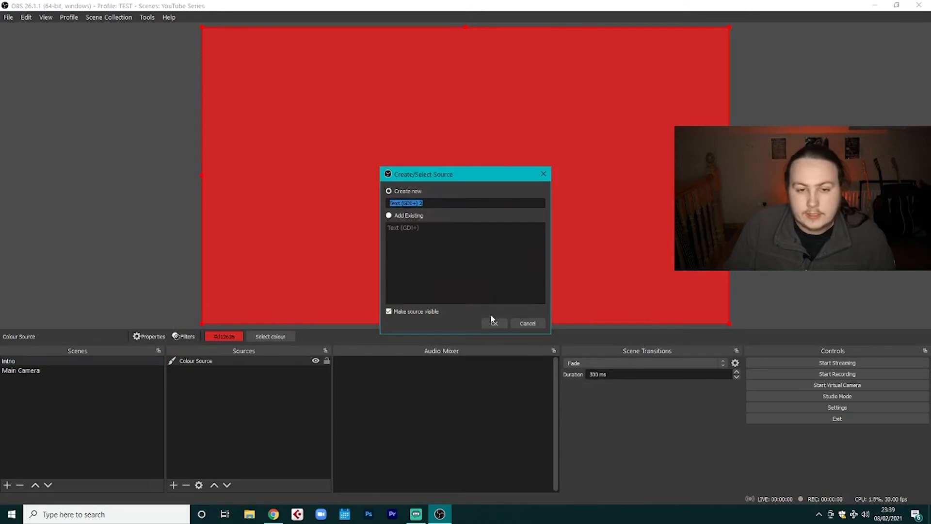
left_click(496, 323)
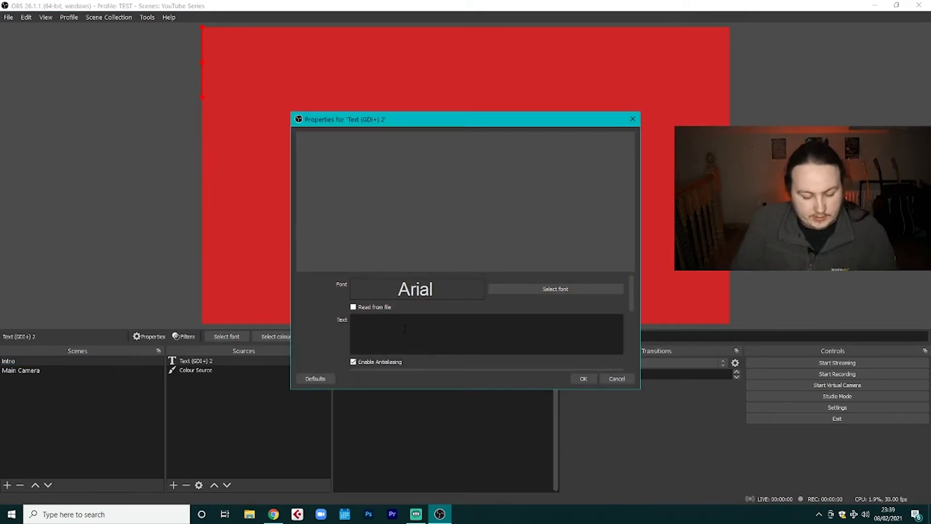
type("Starting S")
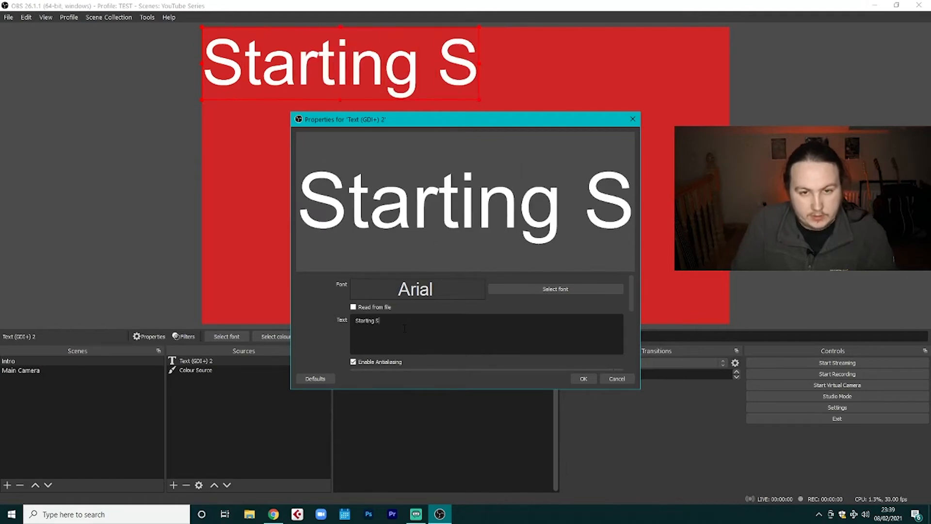
type("oon")
left_click(584, 379)
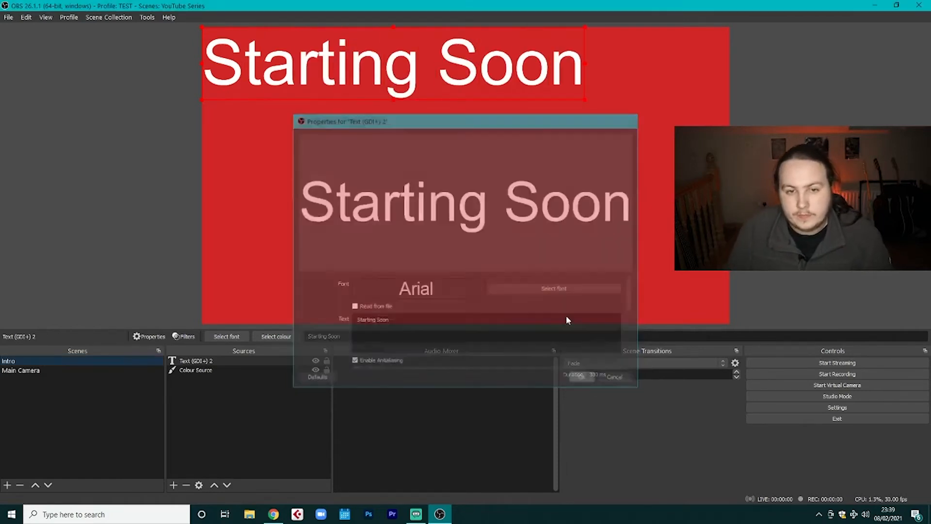
- Centre the "Starting Soon" text to the screen and deselect it
right_click(475, 63)
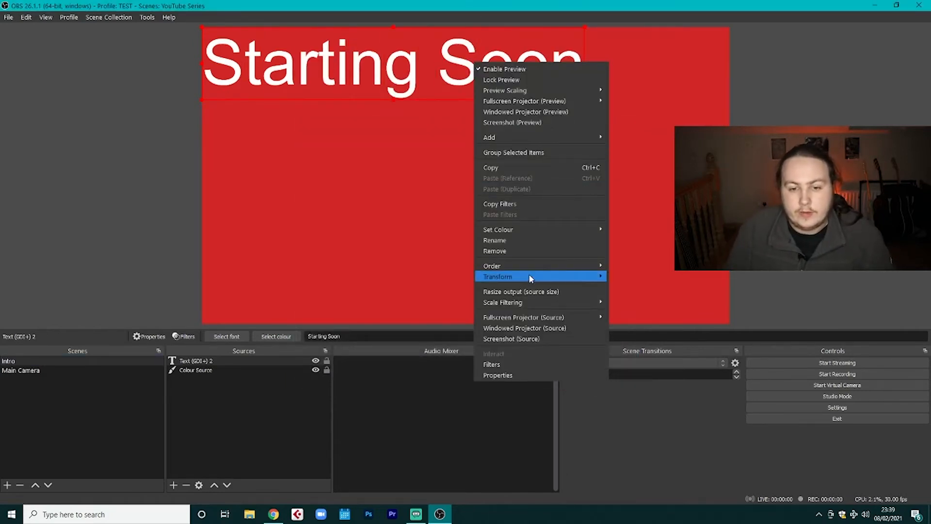
mouse_move(540, 276)
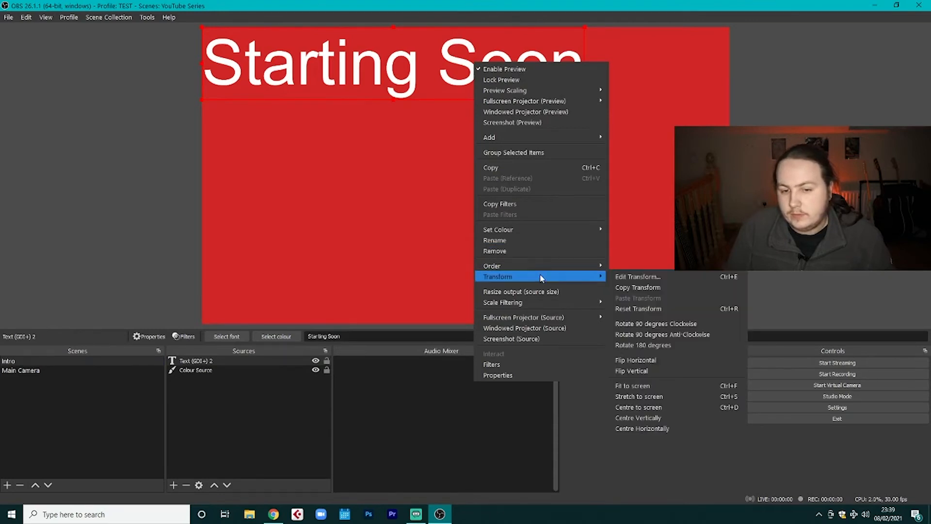
left_click(682, 407)
left_click(258, 259)
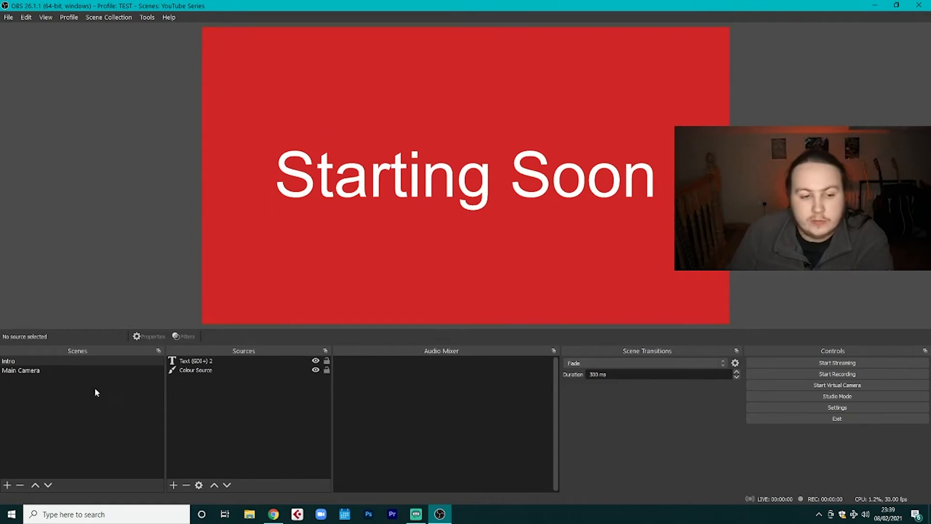
- Turn on Studio Mode, load the Main Camera scene in the preview and transition it to the program output
left_click(828, 397)
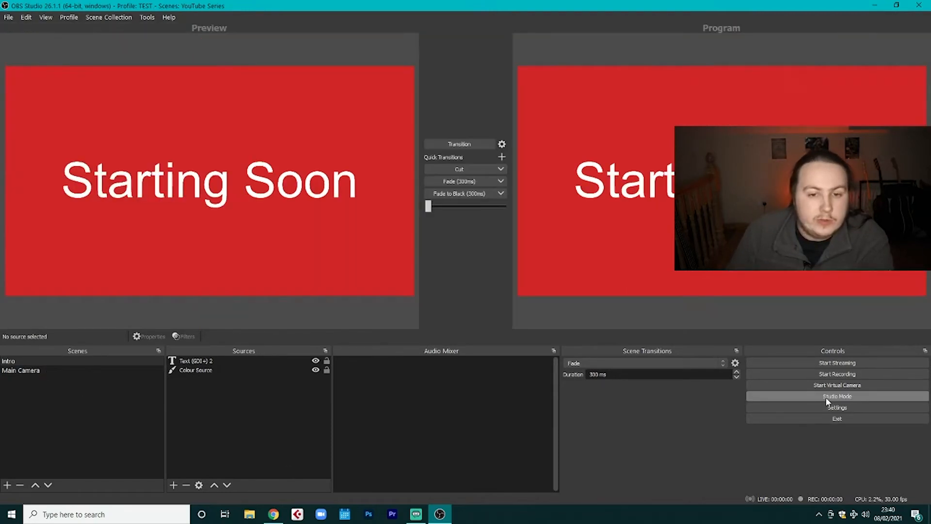
left_click(27, 371)
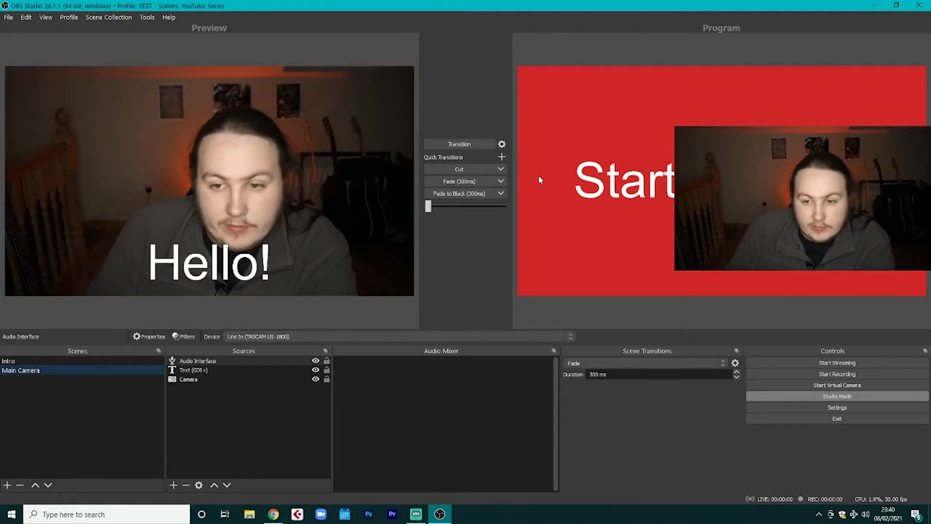
left_click(471, 145)
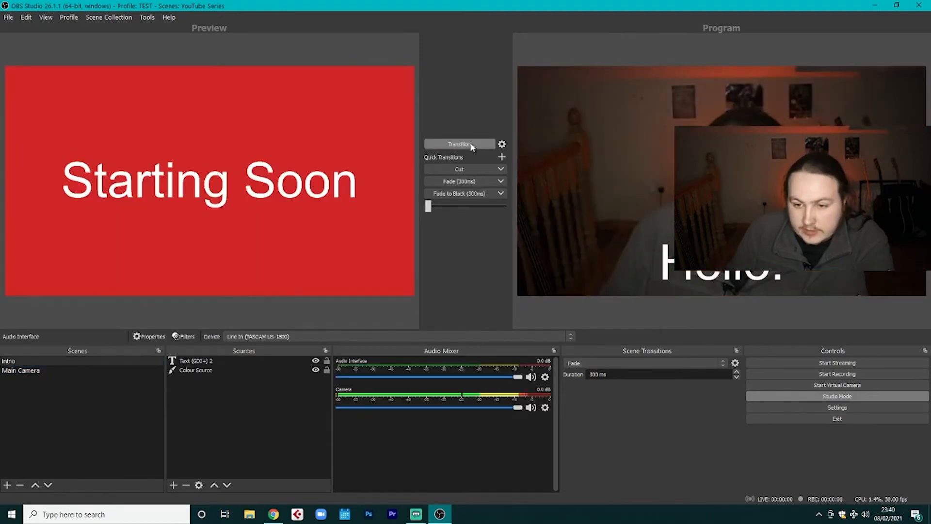
- Transition the Intro scene to the program output and turn off Studio Mode
left_click(471, 145)
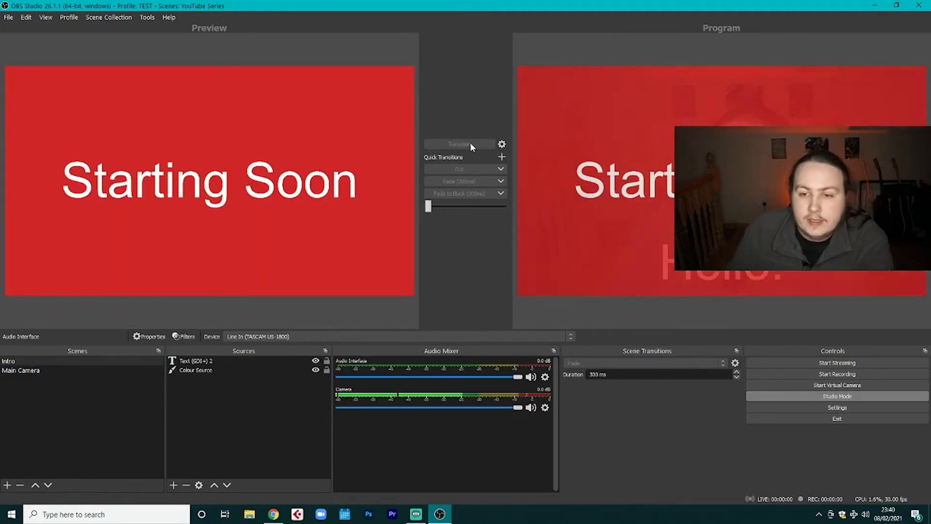
left_click(833, 397)
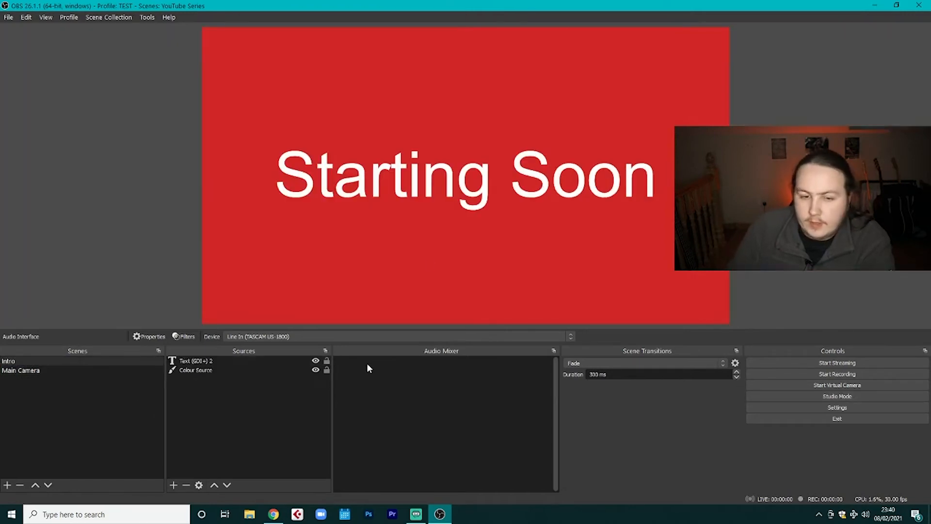
- Switch the live output directly to Main Camera, over to Intro, and back to Main Camera
left_click(36, 370)
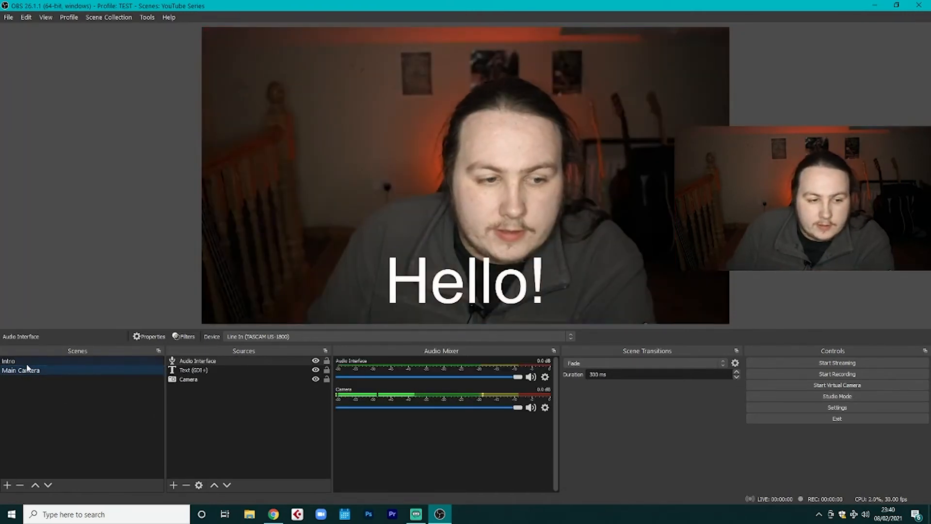
left_click(25, 363)
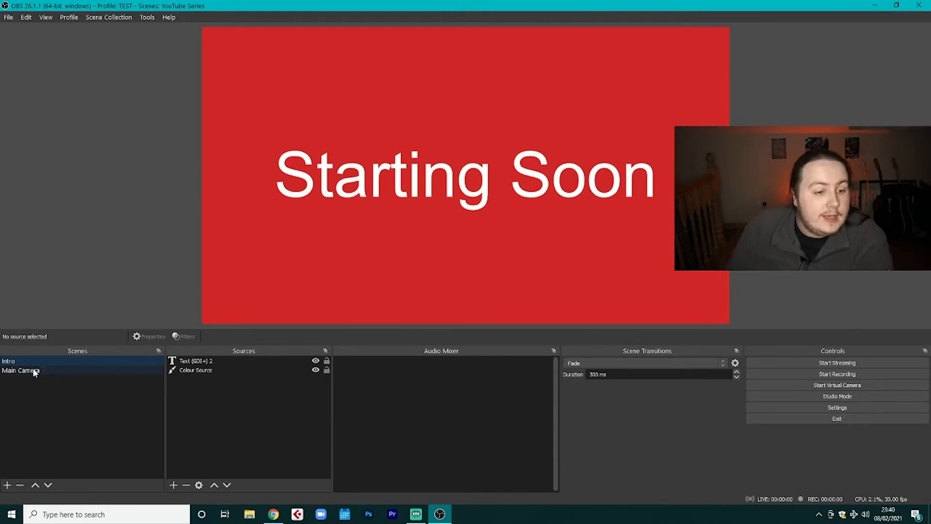
left_click(48, 373)
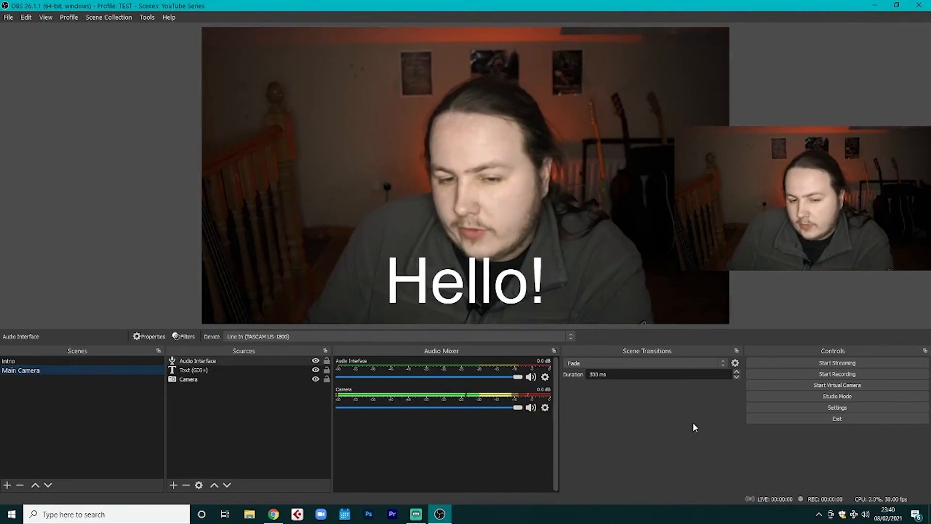
- Look through the General settings, including output and source alignment snapping, and close them without saving changes
left_click(858, 404)
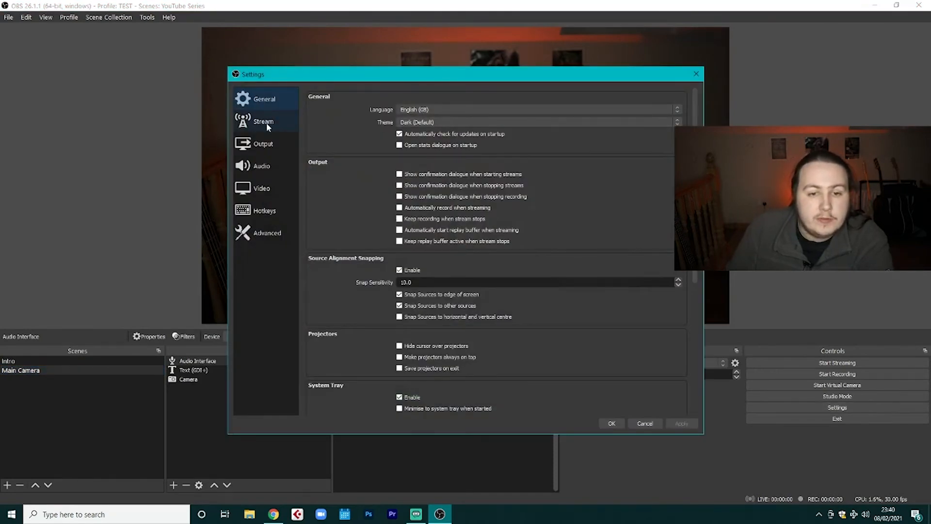
left_click_drag(367, 79, 321, 65)
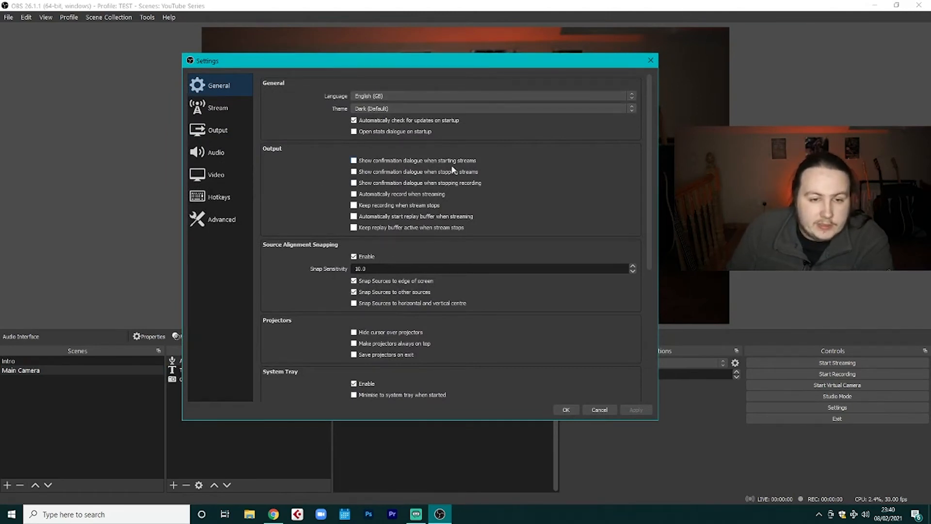
scroll(465, 170, "down", 3)
scroll(389, 251, "up", 2)
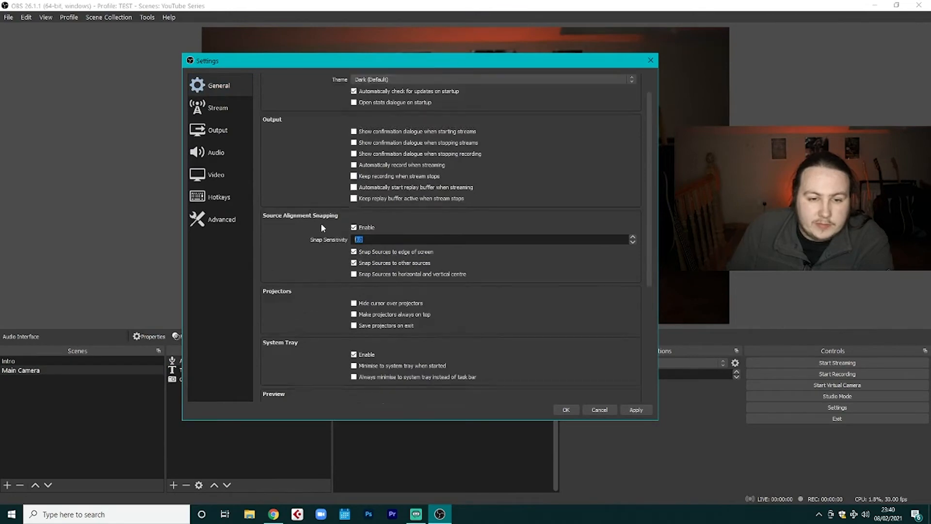
scroll(321, 223, "up", 1)
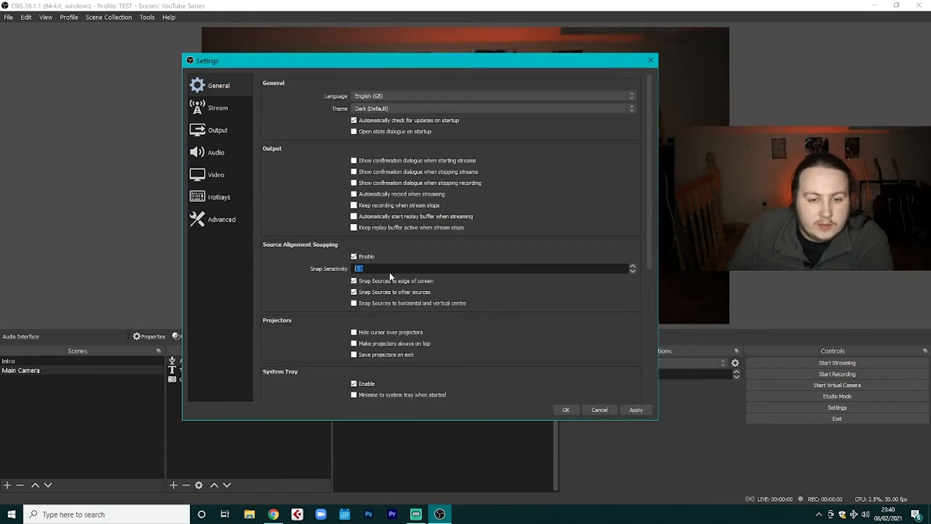
left_click(600, 409)
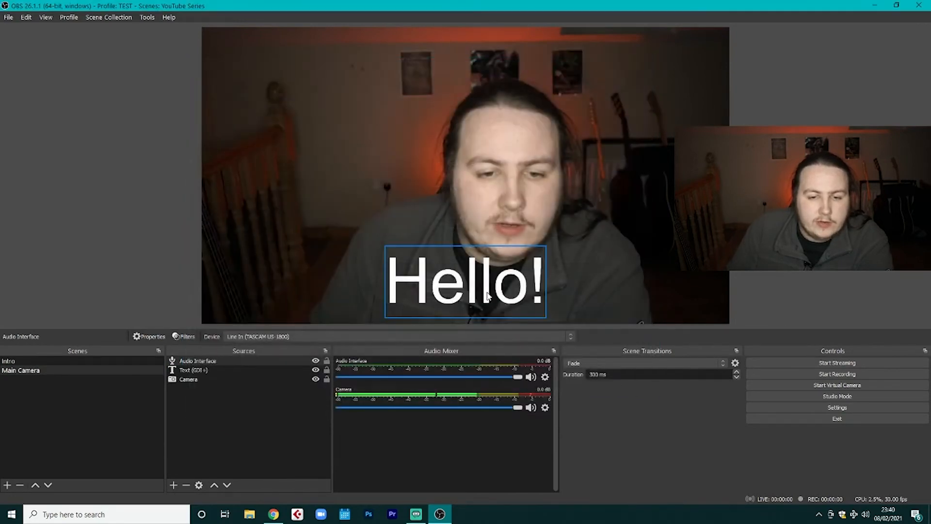
- Open the Stream settings and browse the full list of available streaming services
left_click(836, 410)
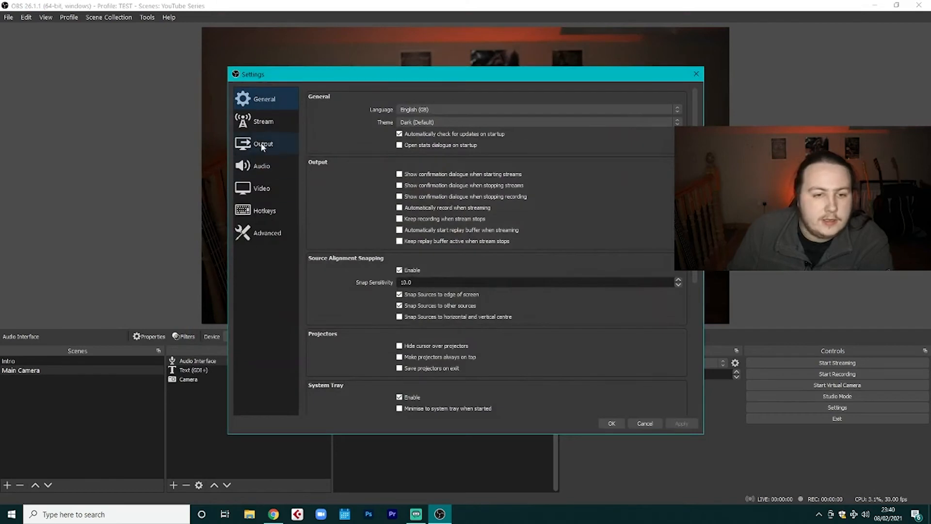
left_click(267, 119)
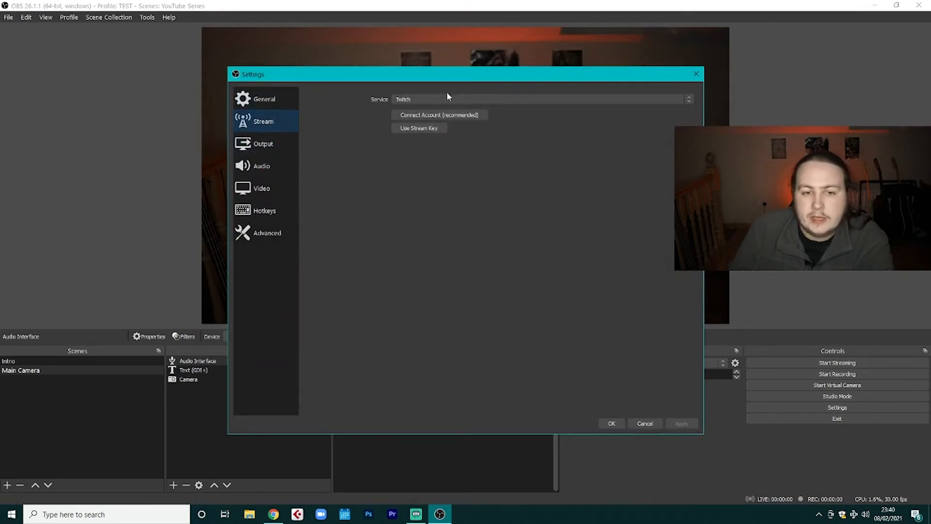
left_click(681, 99)
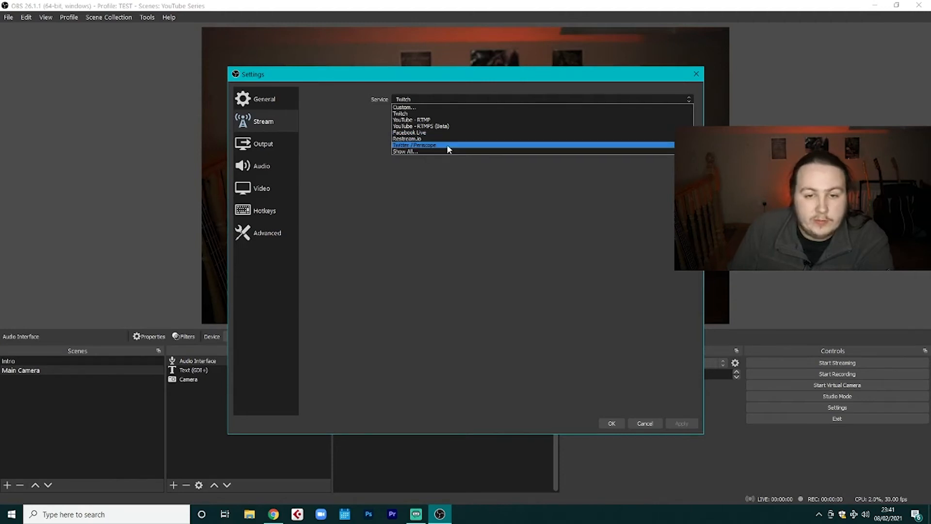
left_click(407, 151)
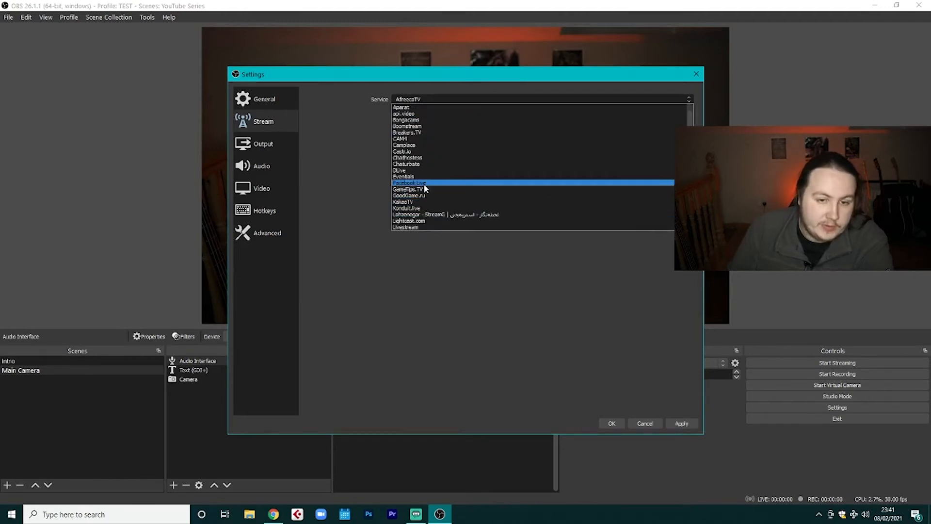
scroll(432, 204, "down", 10)
scroll(438, 196, "up", 5)
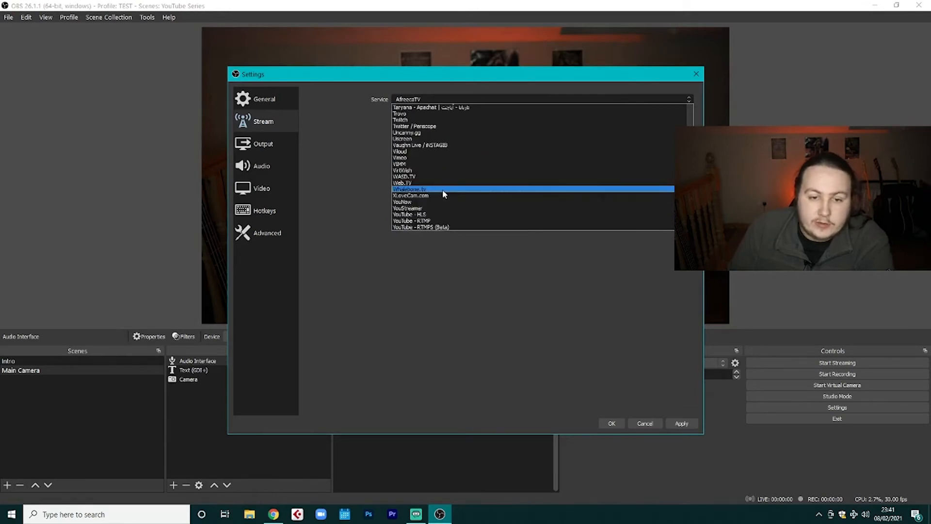
left_click(542, 97)
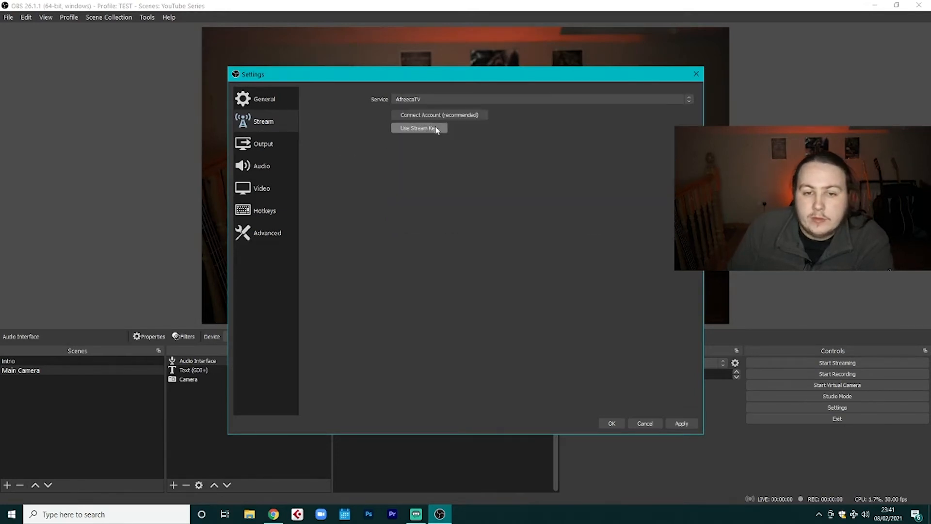
- Set the streaming service to Custom to examine its server and stream key fields
left_click(685, 95)
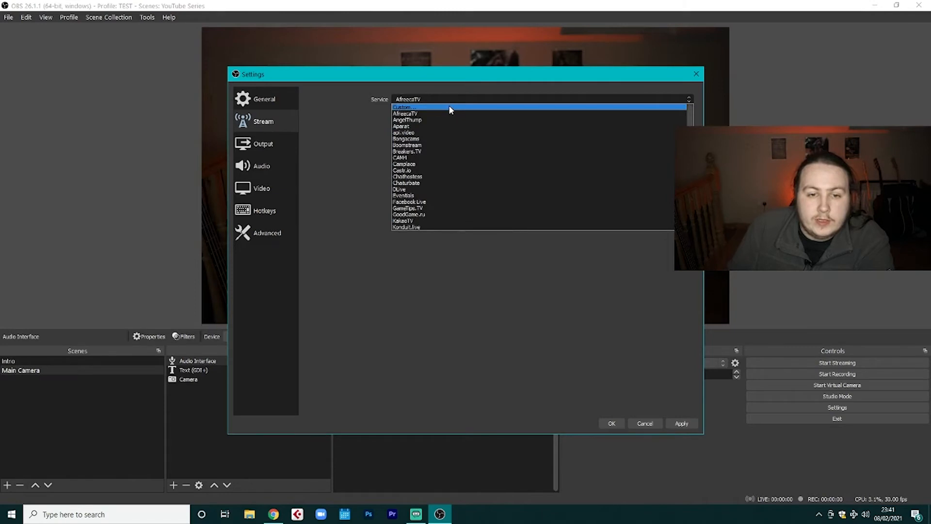
left_click(450, 107)
left_click(688, 100)
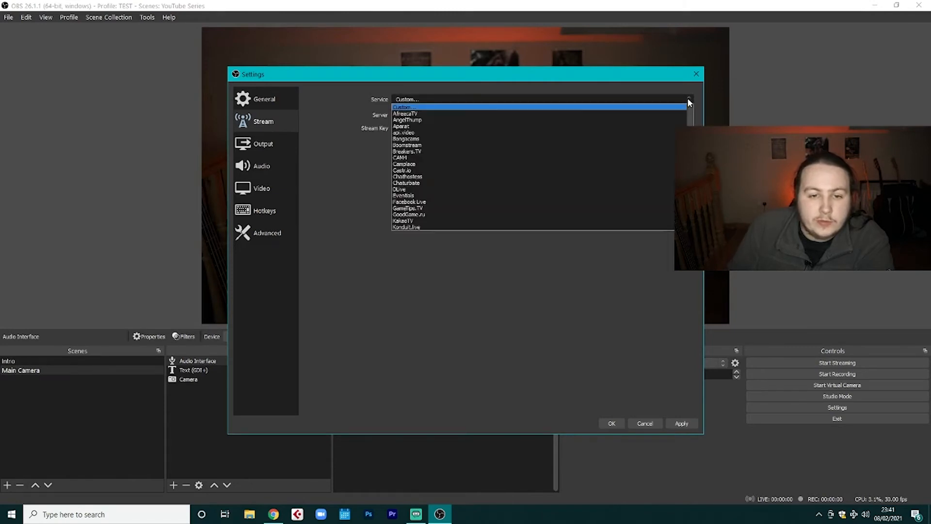
left_click(327, 141)
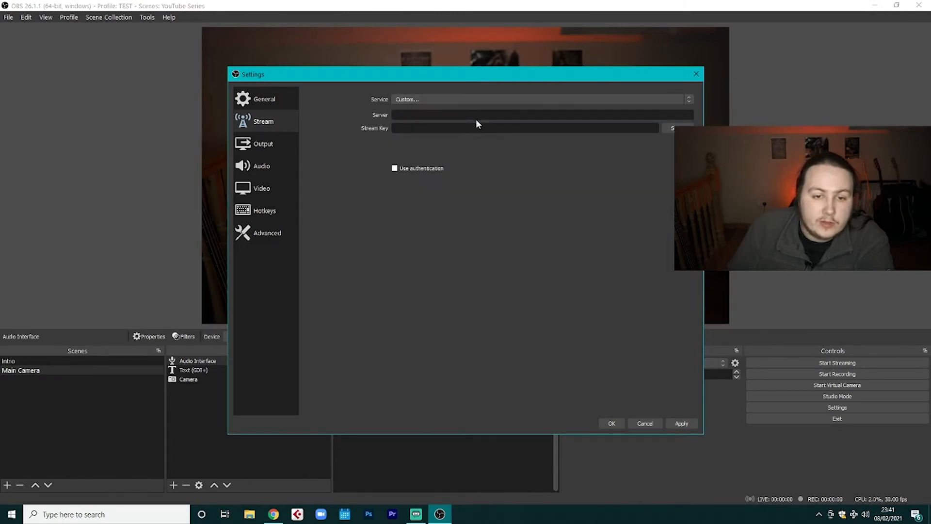
- Find Twitch in the full service list and set it as the streaming service
left_click(688, 100)
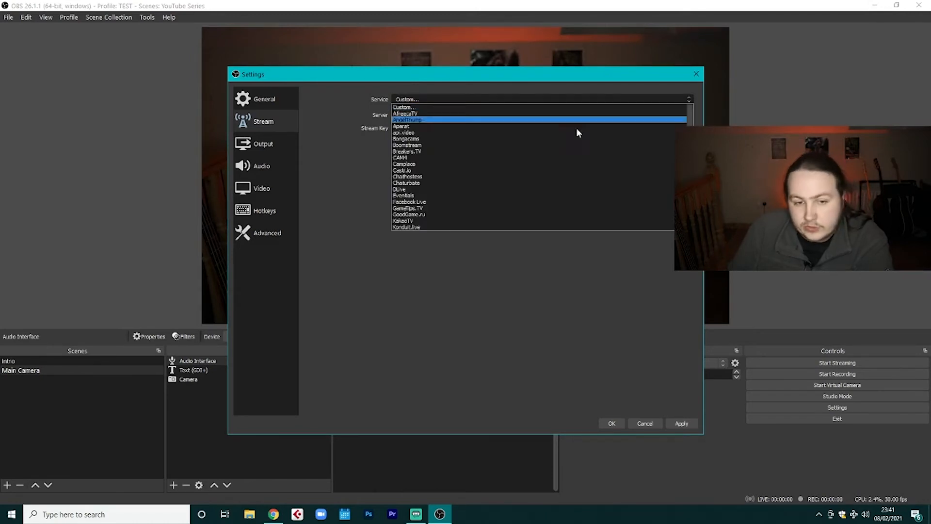
scroll(479, 160, "down", 5)
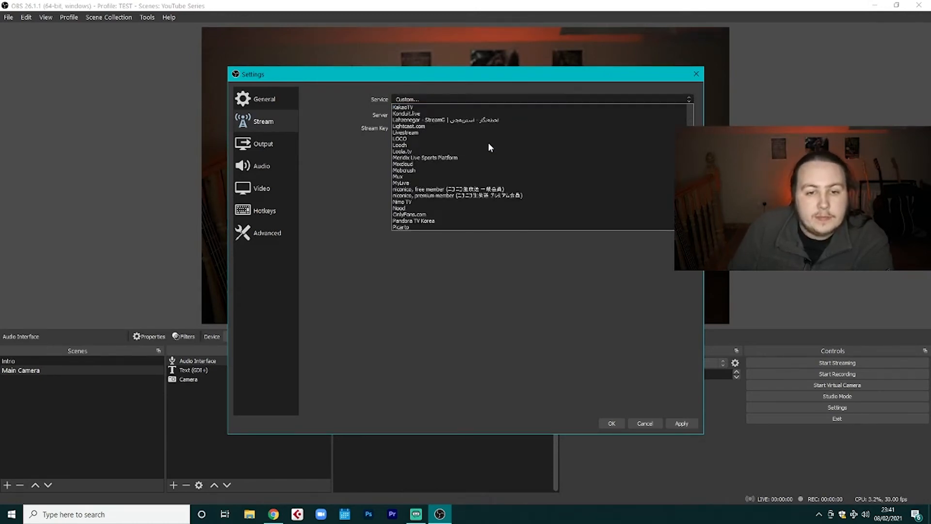
scroll(469, 107, "up", 4)
left_click(421, 95)
left_click(421, 95)
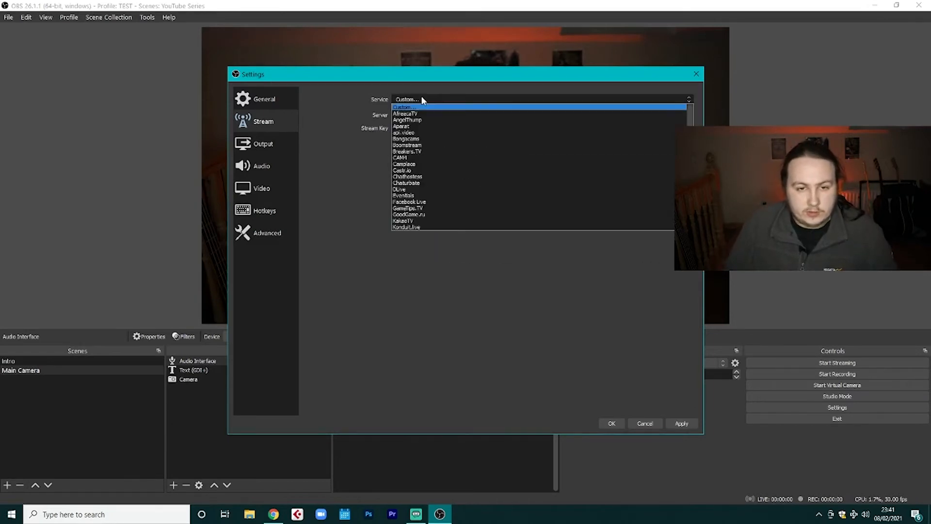
type("twitch")
left_click(418, 227)
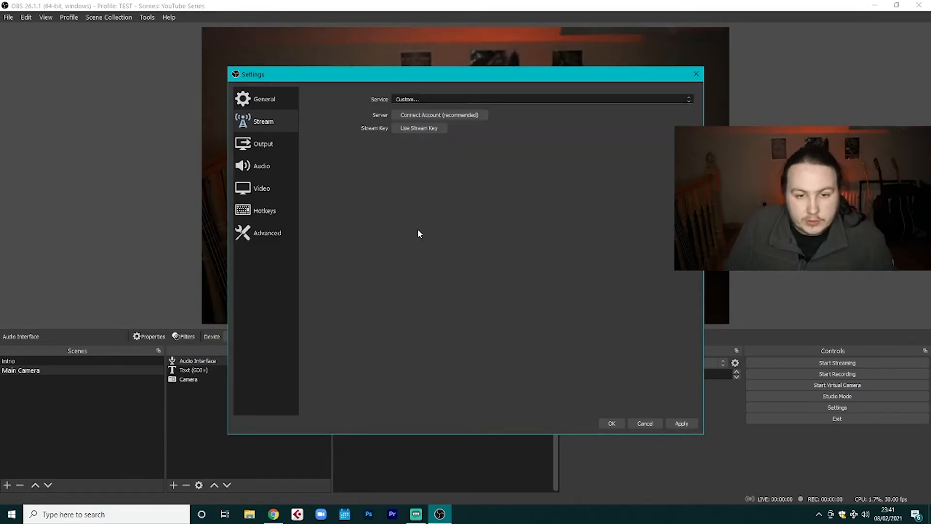
- Open the Twitch account connection login, examine its username and password fields, and close it without logging in
left_click(440, 115)
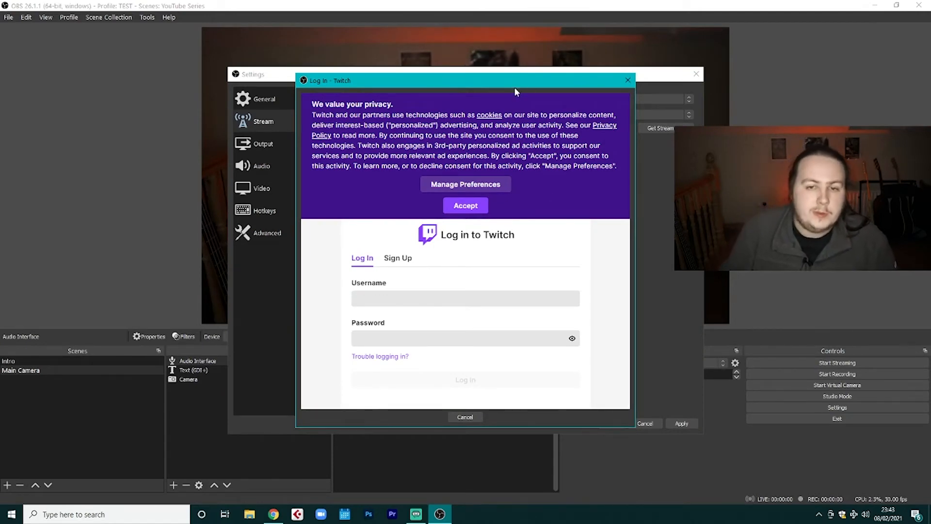
mouse_move(514, 83)
left_mouse_down()
mouse_move(724, 262)
mouse_move(540, 153)
mouse_move(511, 96)
left_mouse_up()
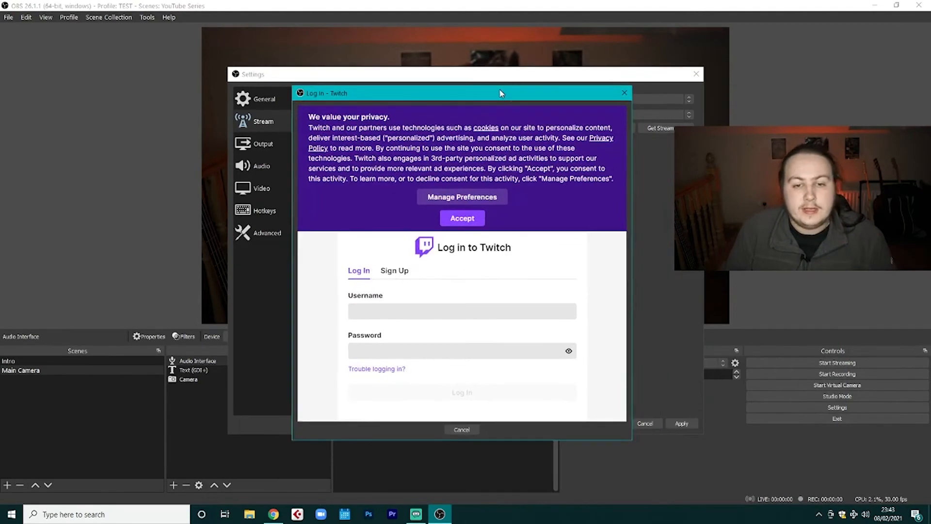
left_click(394, 311)
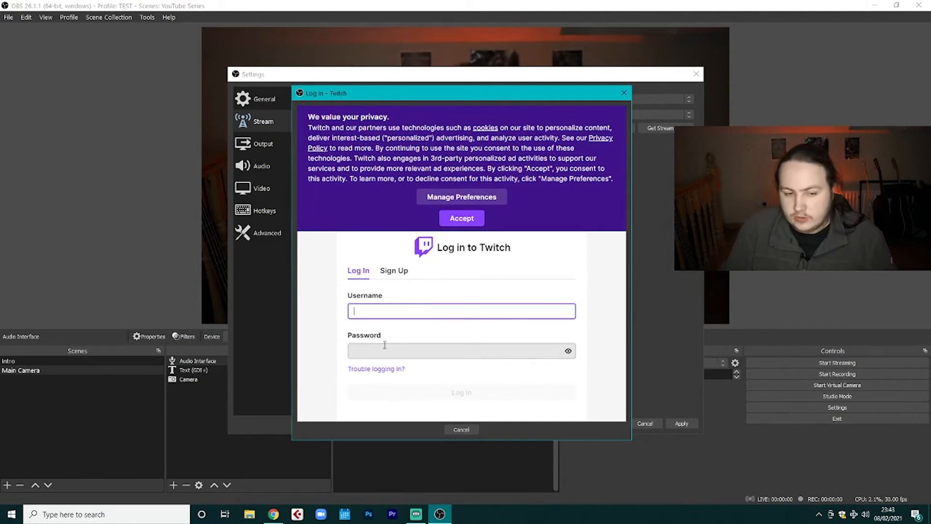
left_click(394, 350)
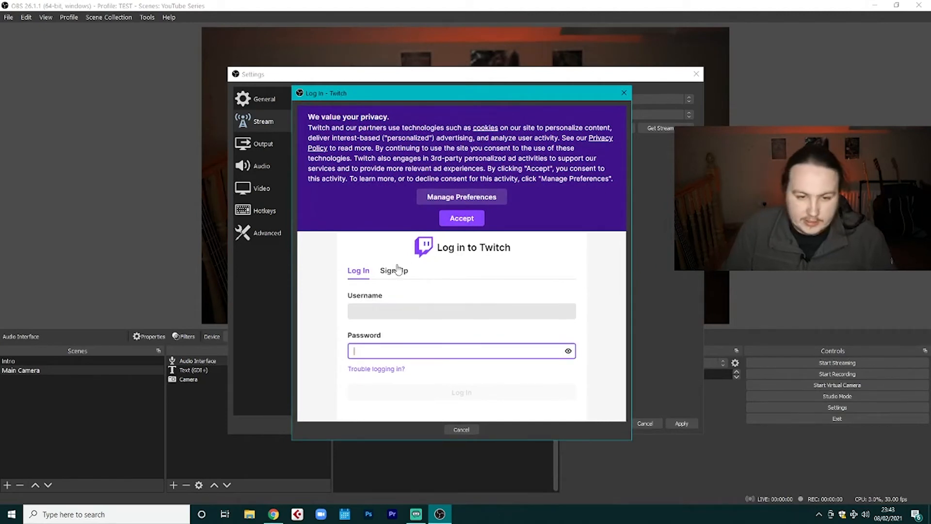
left_click(623, 94)
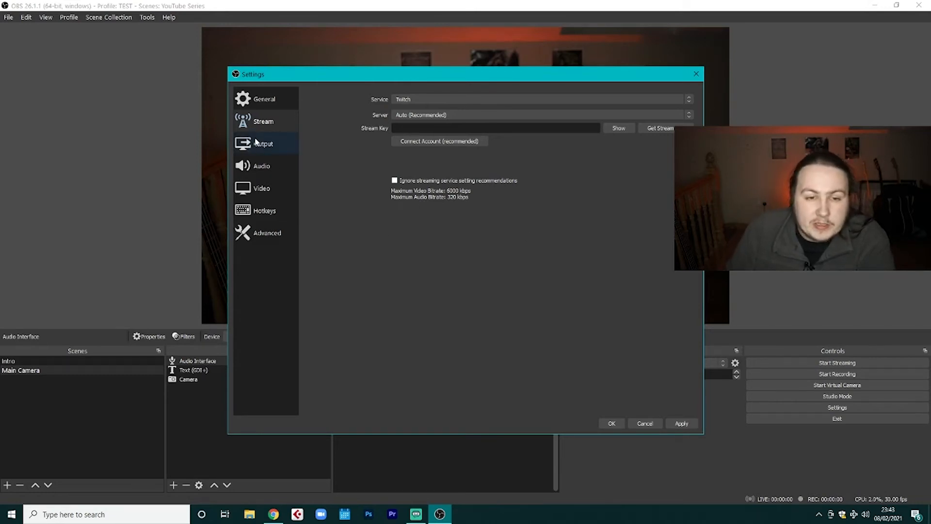
- In the Output settings, switch the output mode to Advanced to view its options and return it to Simple
left_click(279, 144)
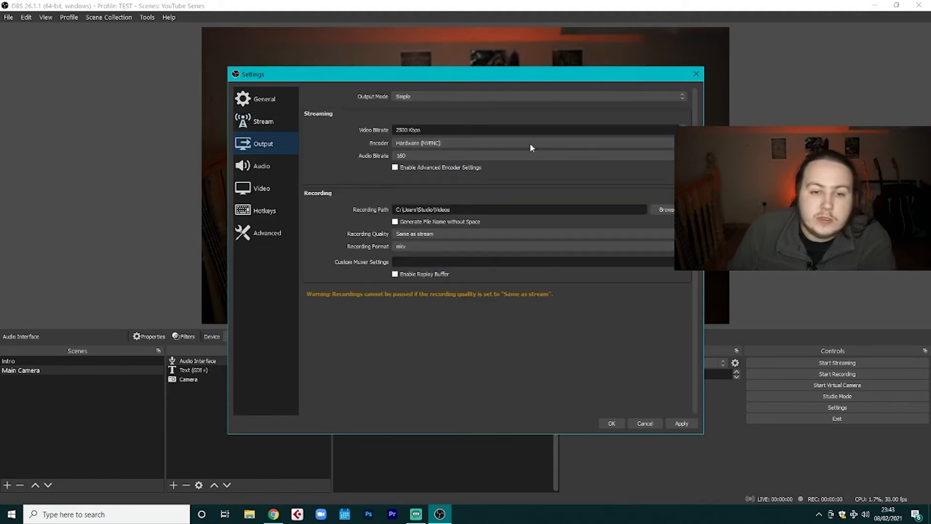
left_click(406, 94)
left_click(417, 112)
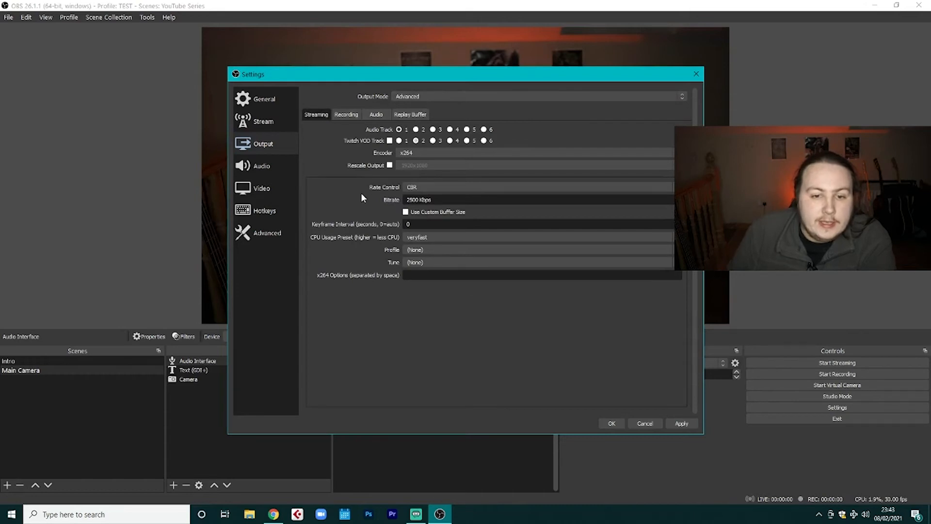
left_click(448, 97)
left_click(434, 104)
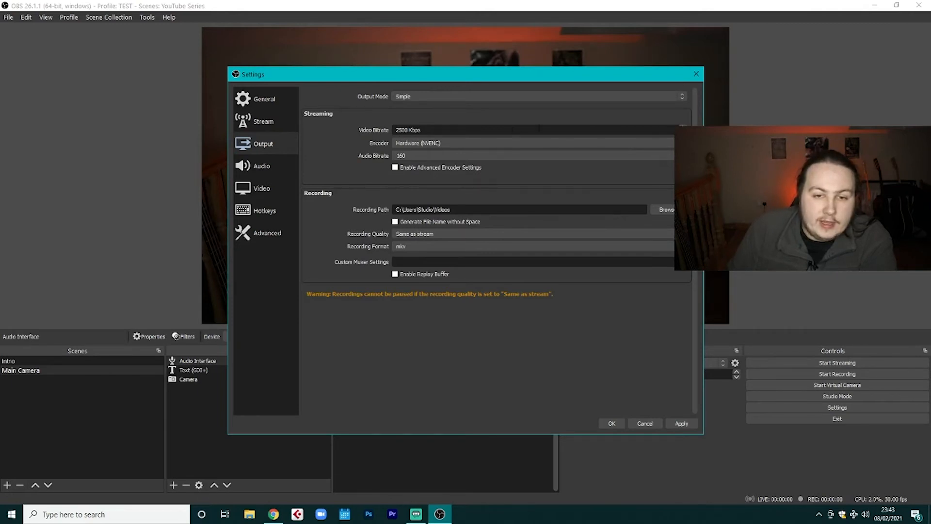
- Examine the streaming encoder choices, keeping Hardware (NVENC), and check the recording quality options
left_click(447, 142)
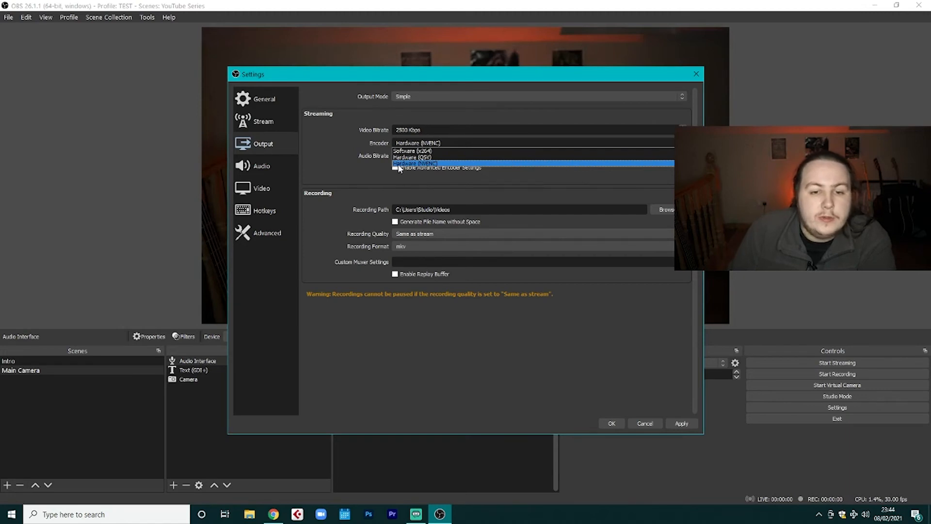
left_click(433, 164)
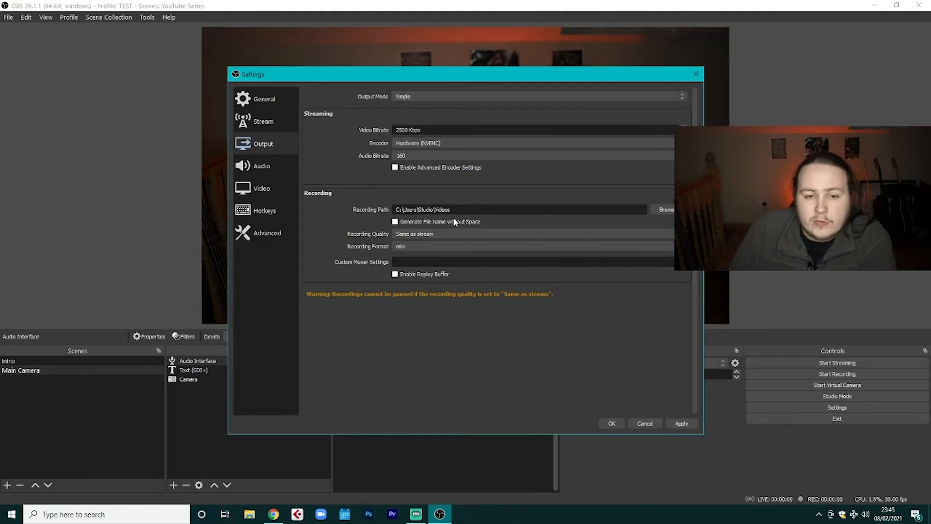
left_click(418, 232)
left_click(340, 219)
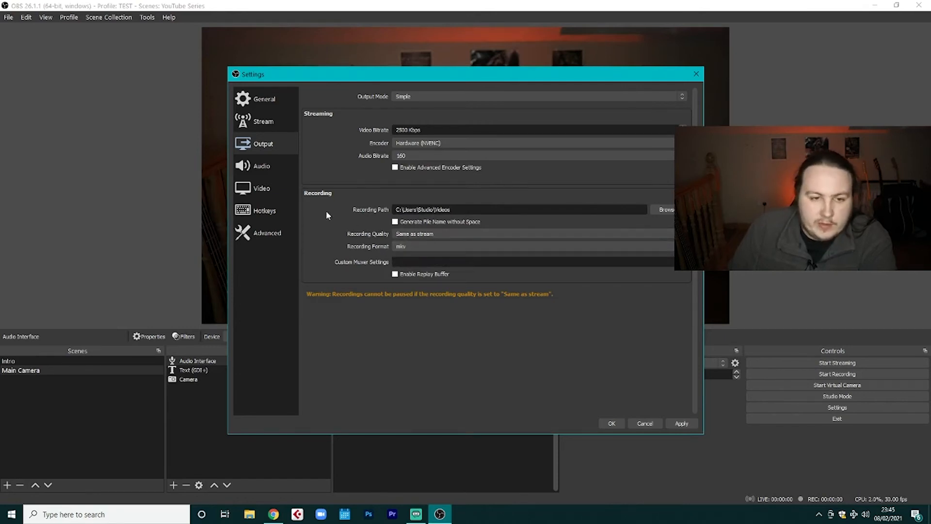
- Examine the Audio settings, including the Desktop Audio device choices, keeping it Disabled, and the push-to-mute and push-to-talk options
left_click(279, 166)
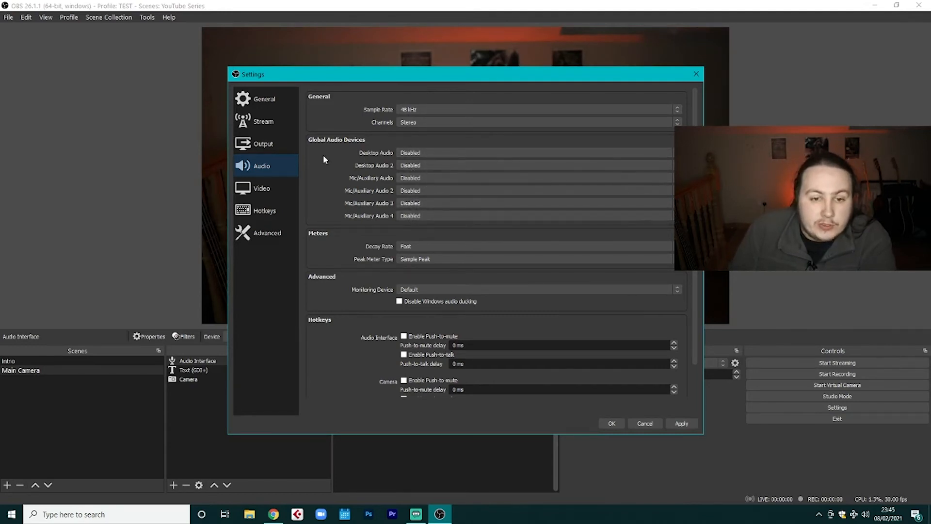
left_click(412, 152)
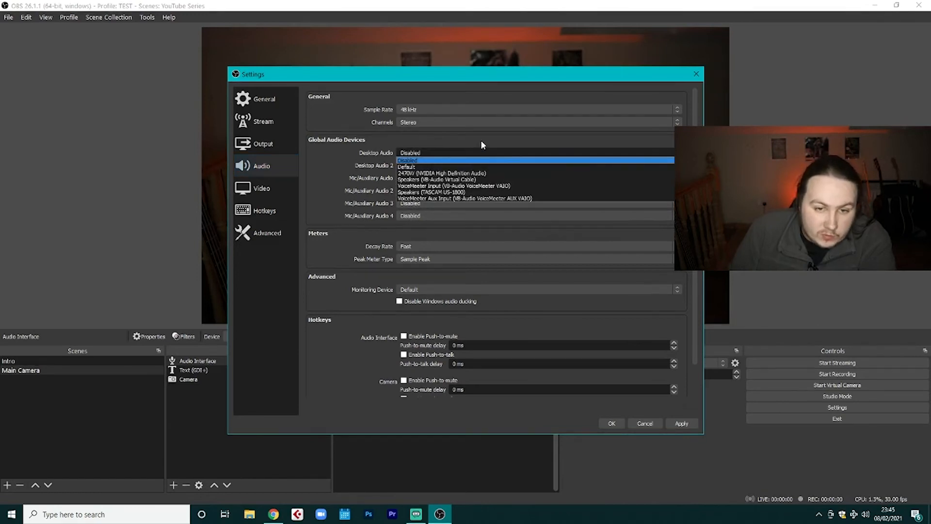
left_click(481, 141)
scroll(361, 213, "down", 2)
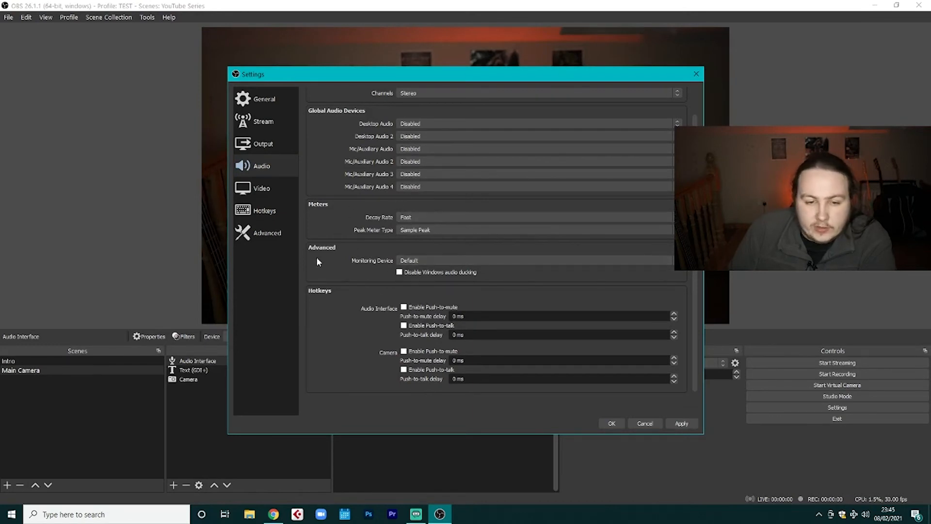
scroll(374, 260, "down", 1)
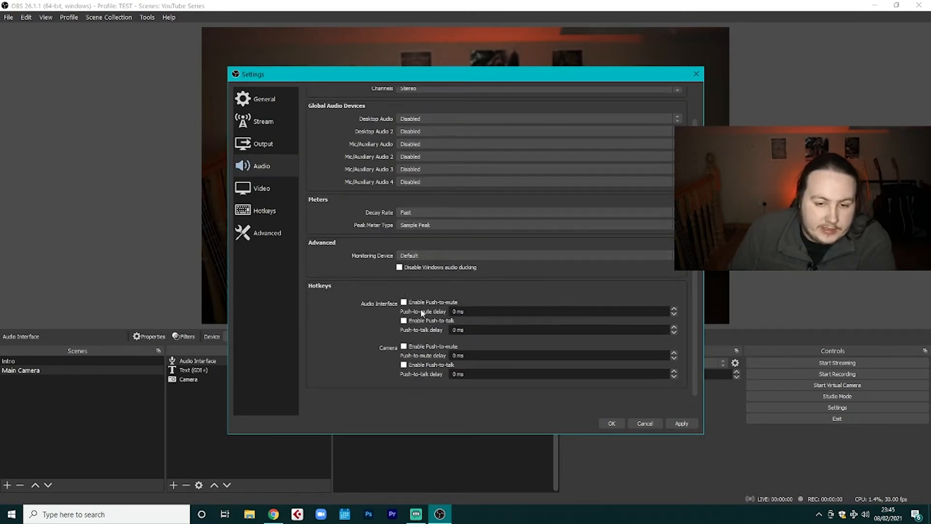
scroll(357, 333, "up", 2)
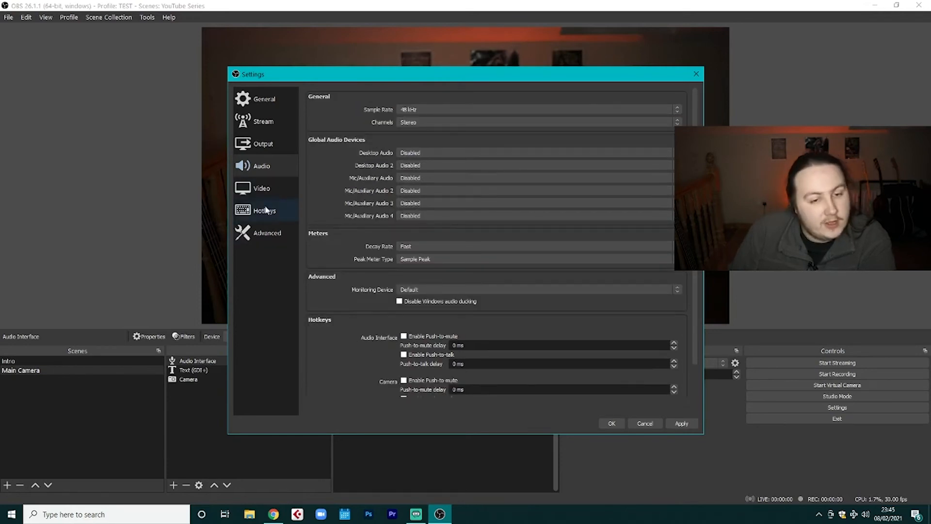
- Examine the resolution, downscale filter and frame rate options in the Video settings, repositioning the Settings window
left_click(255, 189)
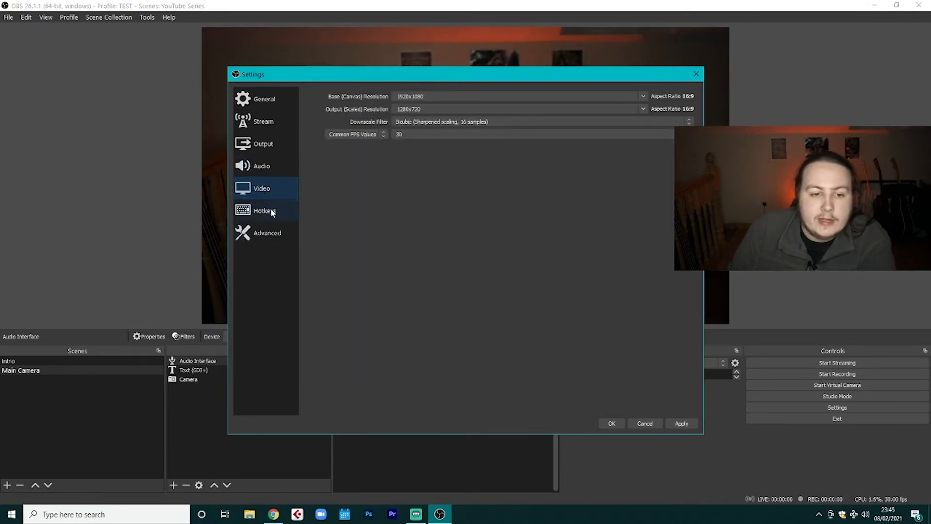
left_click_drag(337, 80, 343, 121)
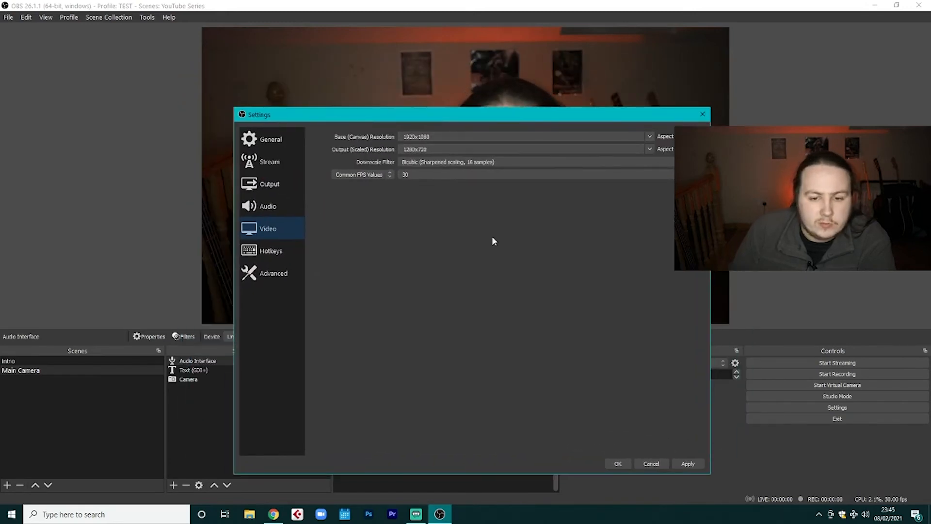
left_click(422, 512)
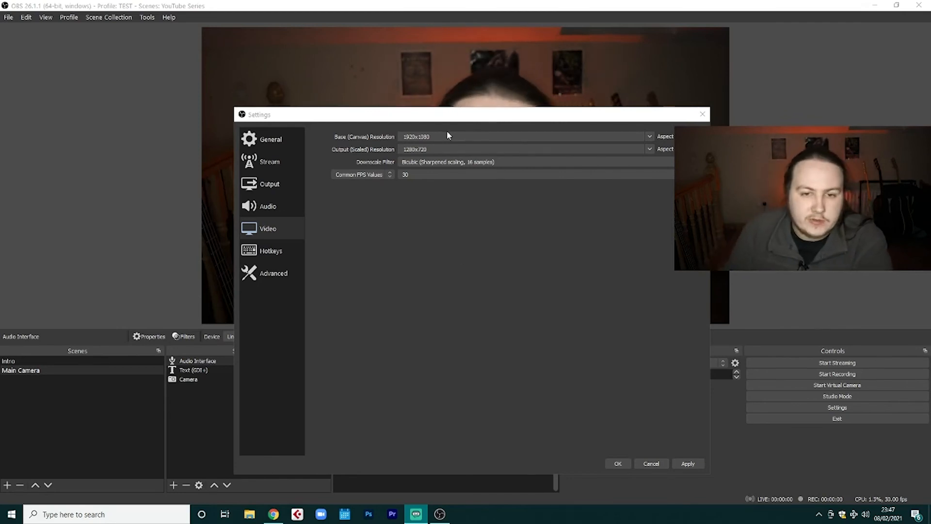
left_click_drag(448, 121, 435, 108)
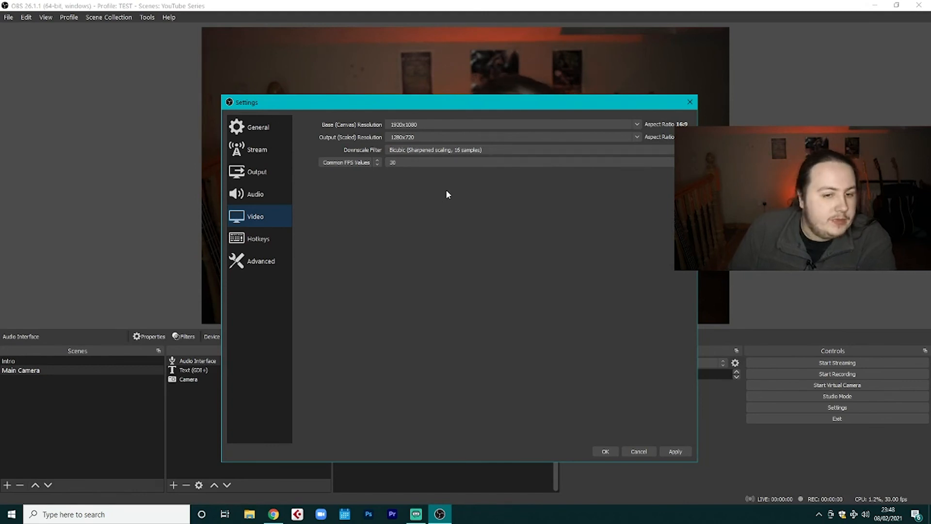
- Examine the Advanced settings, including the process priority choices, keeping Normal, and the recording, stream delay, reconnect and network options
left_click(267, 263)
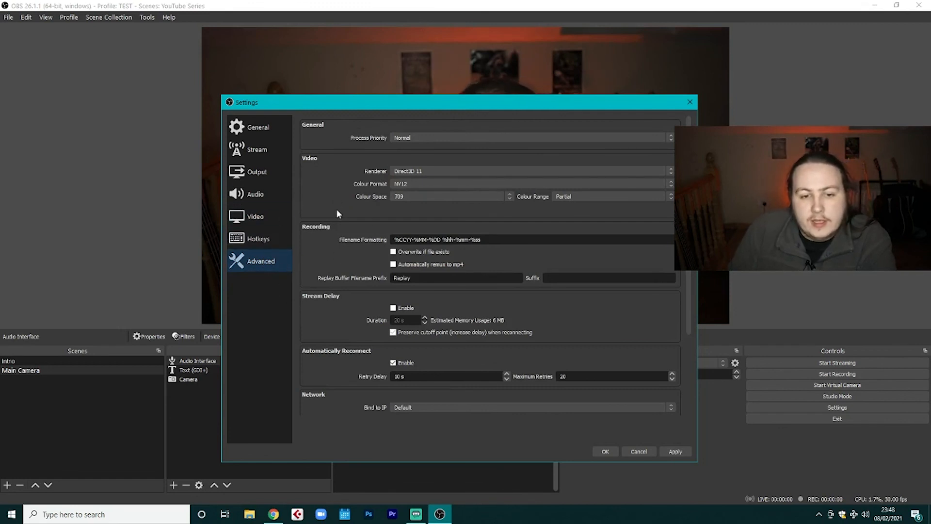
left_click(401, 138)
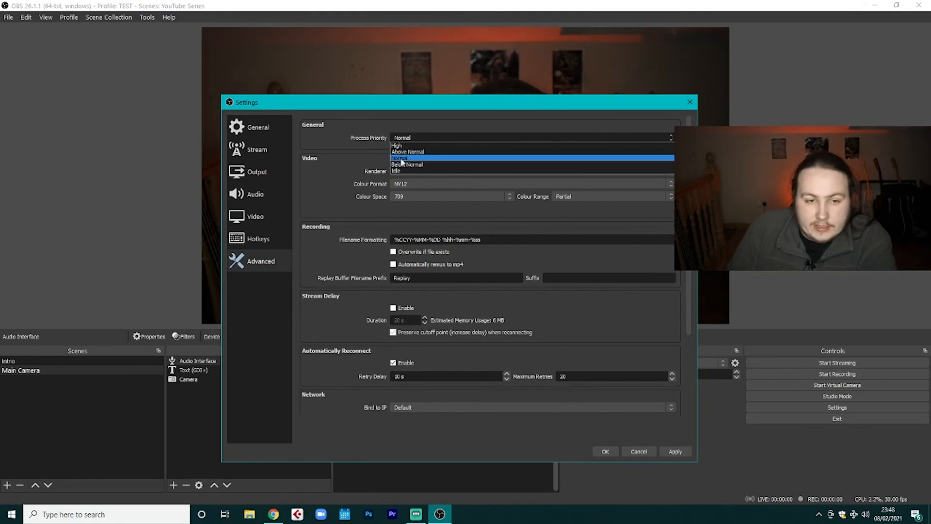
left_click(341, 163)
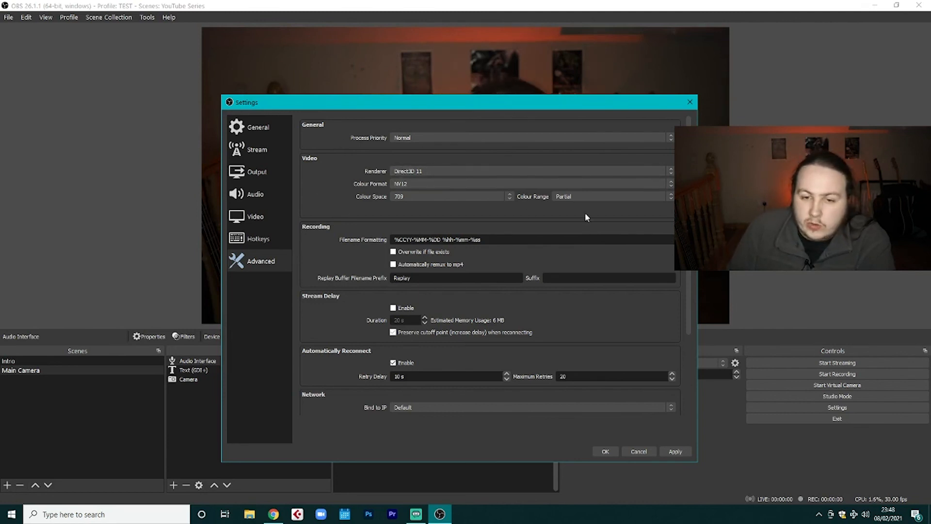
scroll(418, 253, "down", 4)
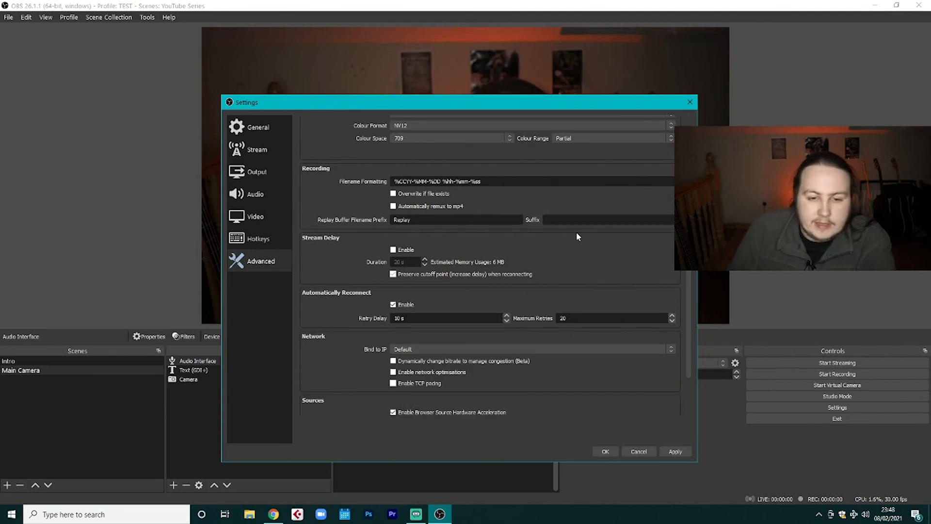
scroll(340, 358, "up", 4)
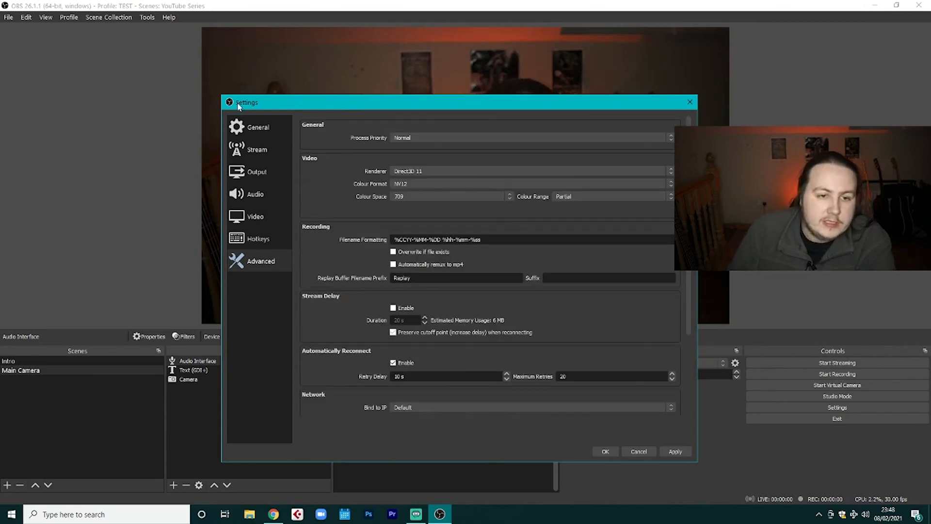
- Look at the General settings, and accept the settings to return to the main window
left_click(271, 127)
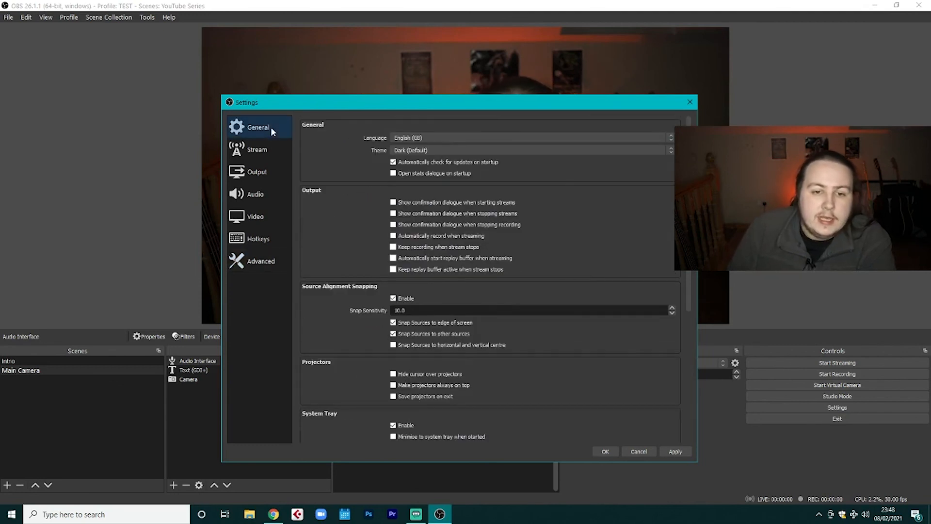
left_click(606, 451)
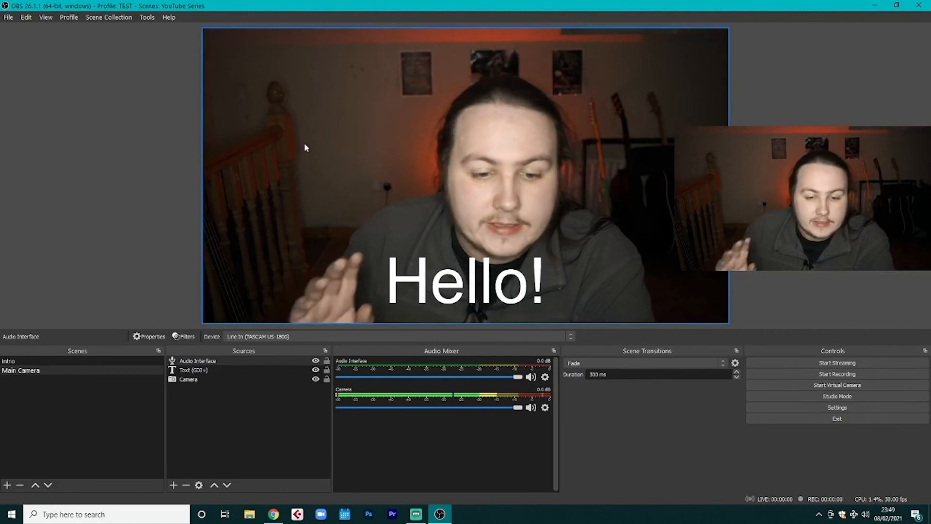
- Try to start streaming, and cancel without opening the stream settings
left_click(799, 363)
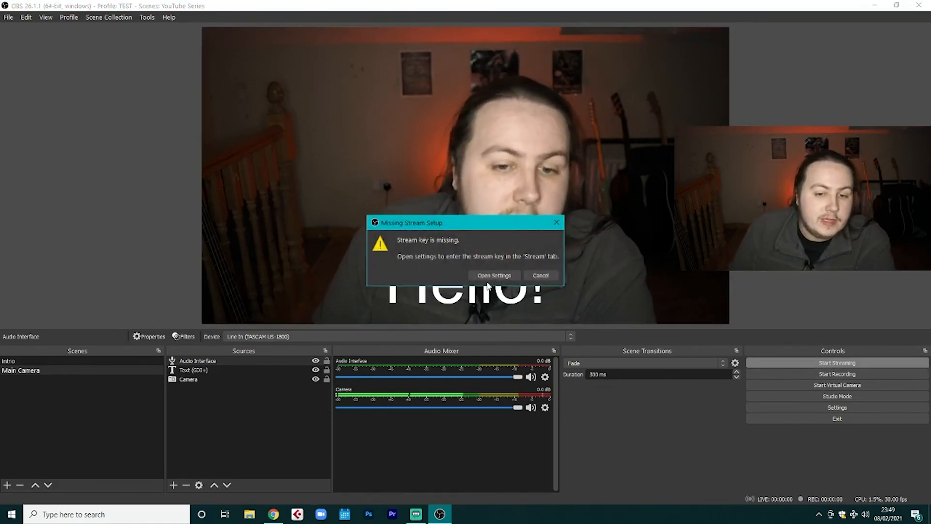
left_click(541, 276)
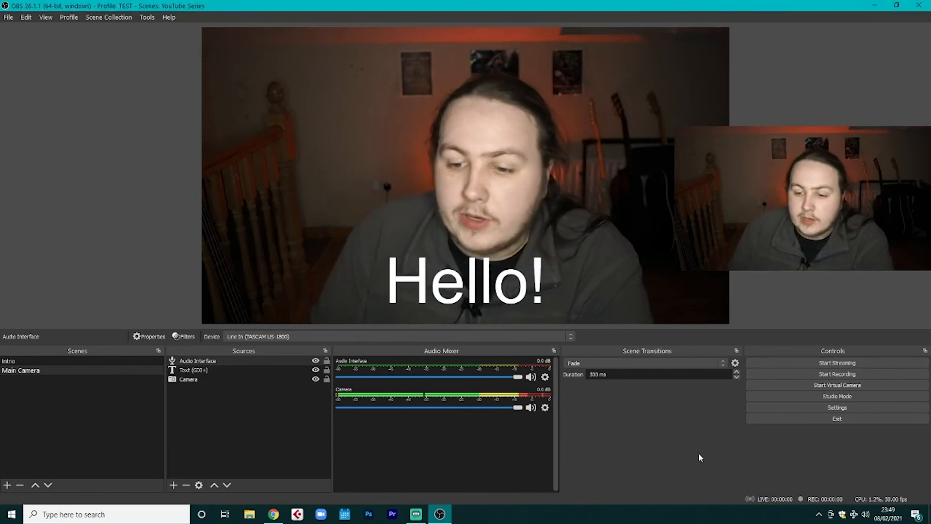